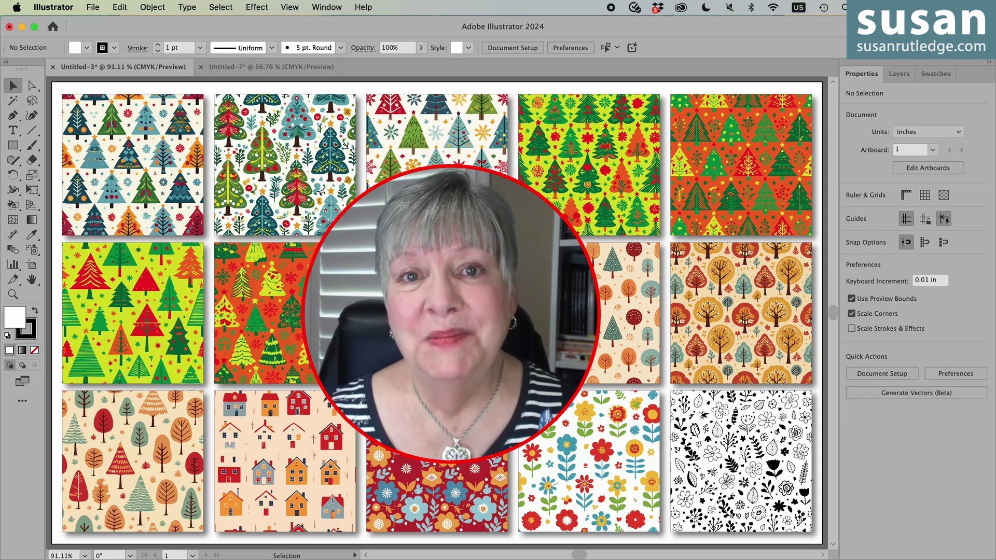
# - In Untitled-7, draw a black rectangle about 12.13 by 10.82 in covering most of the artboard
pyautogui.click(259, 68)
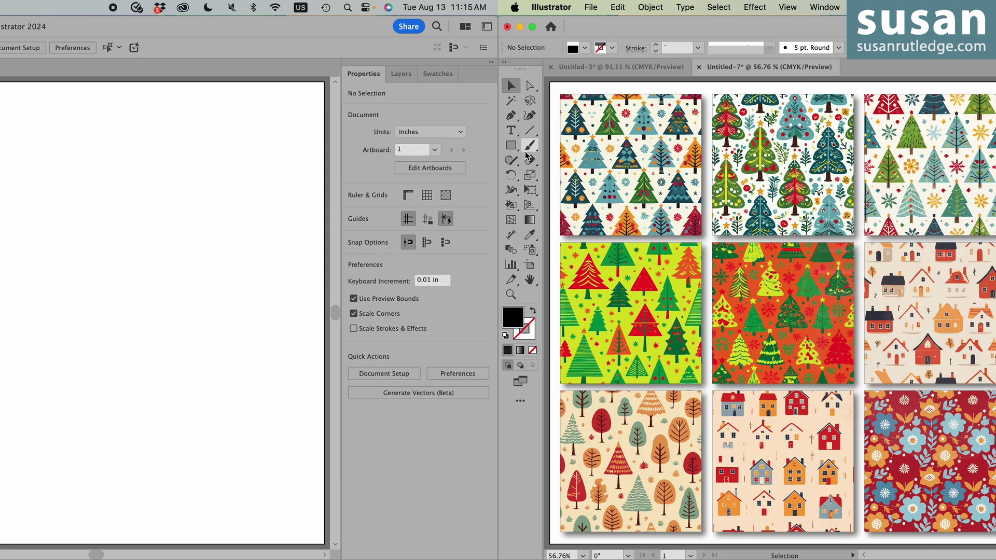
pyautogui.press('m')
pyautogui.moveTo(80, 103); pyautogui.dragTo(547, 519)
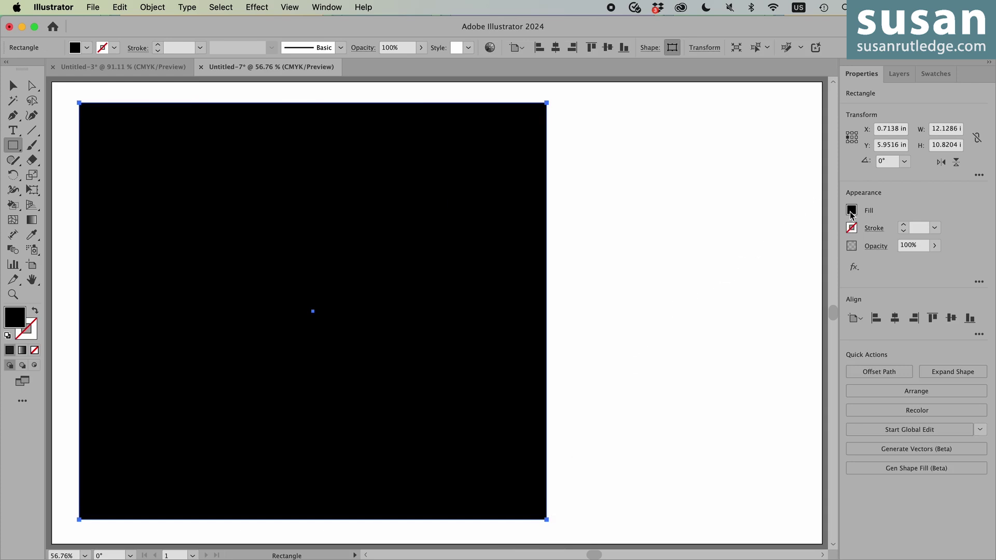
pyautogui.click(852, 210)
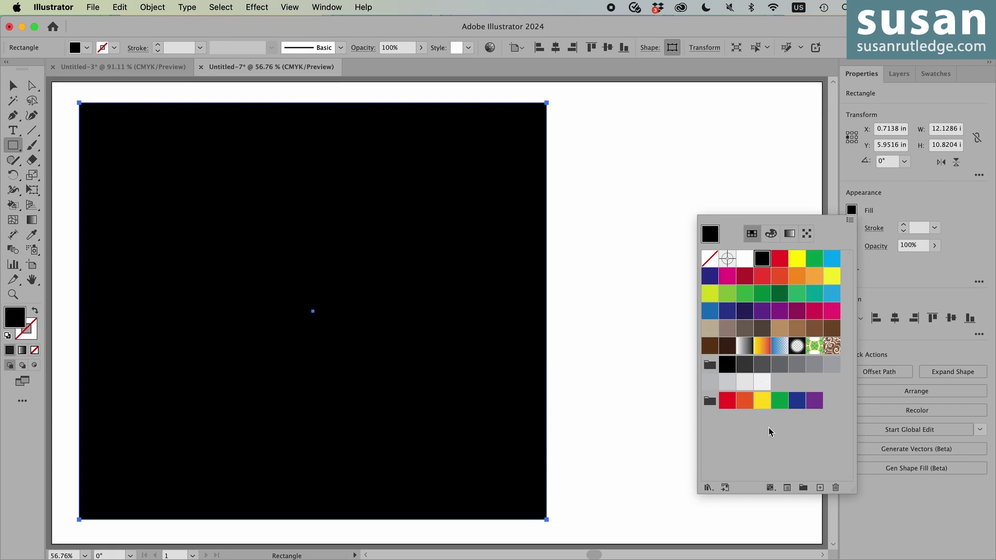
# - Try the hand drawn fruits sample prompt, clear it, then load the Colorful summer flowers sample
pyautogui.click(806, 234)
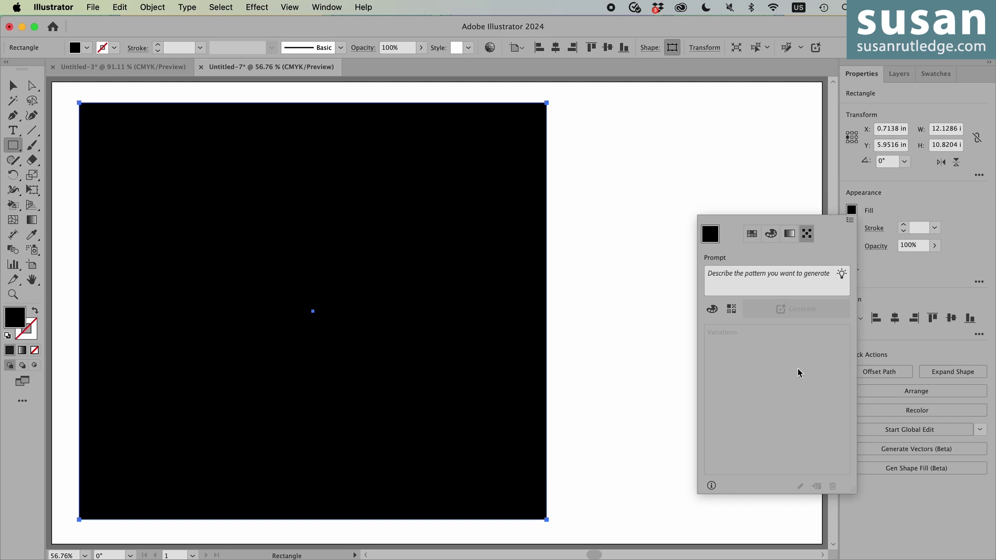
pyautogui.click(842, 275)
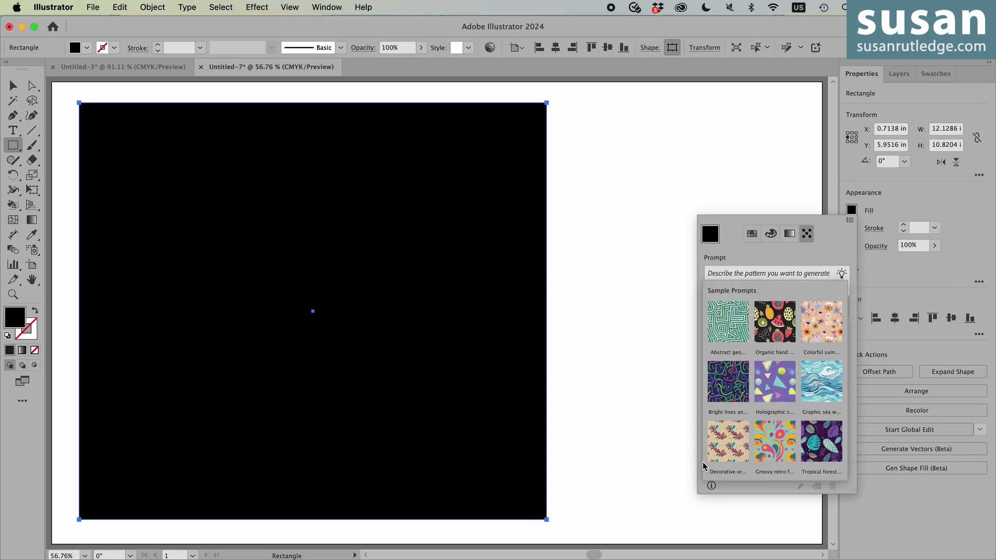
pyautogui.click(784, 330)
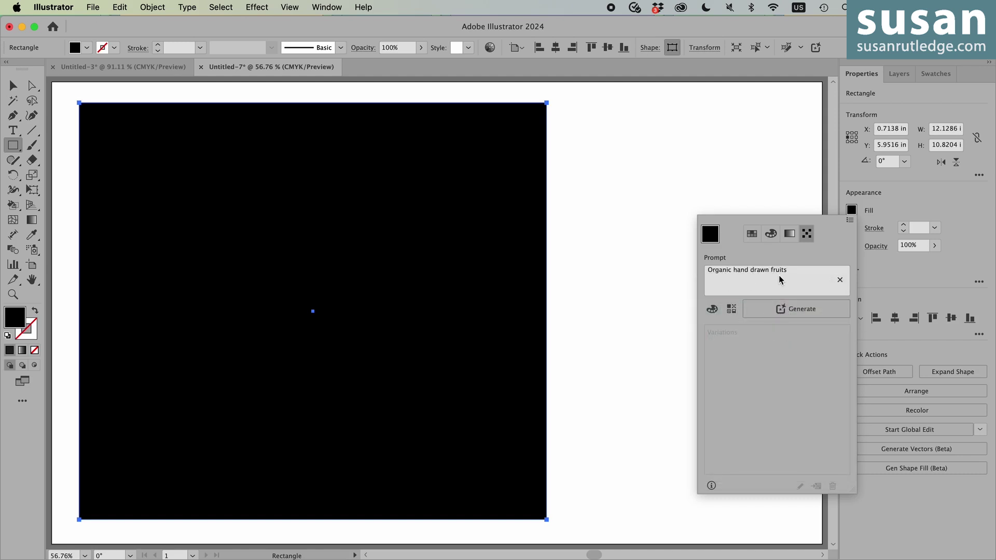
pyautogui.click(840, 280)
pyautogui.click(841, 275)
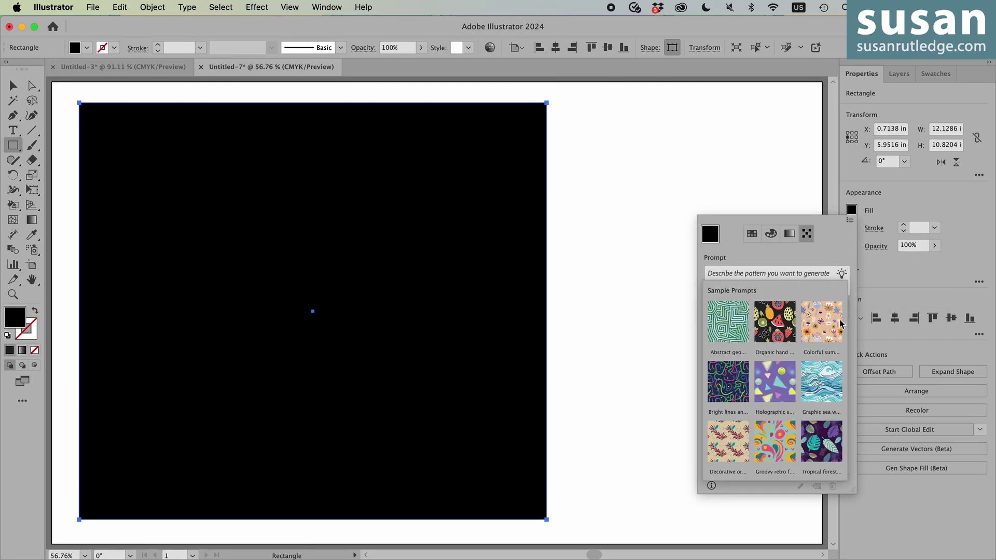
pyautogui.click(820, 325)
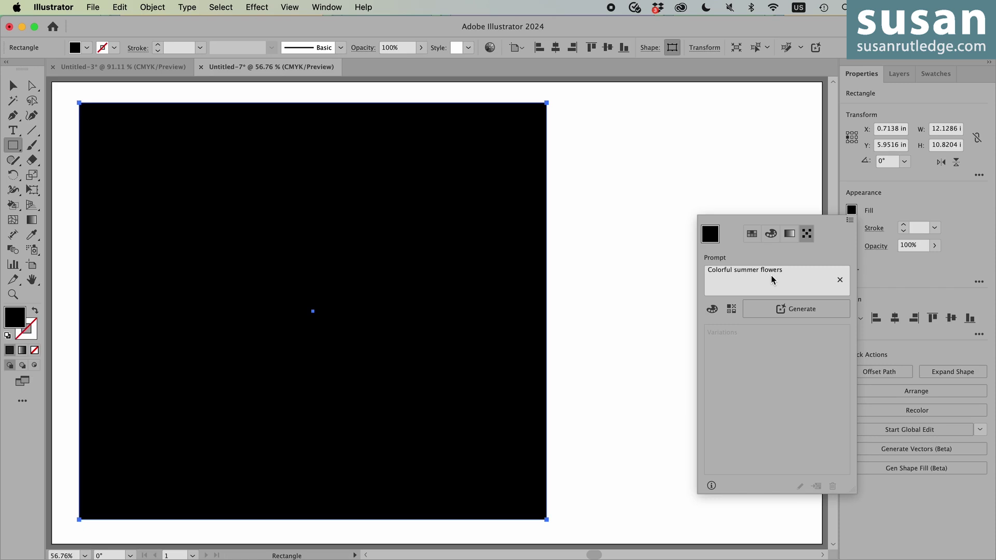
# - Replace the prompt with '10 simple folk art Christmas trees, random size, random directions'
pyautogui.click(797, 280)
pyautogui.moveTo(796, 269); pyautogui.dragTo(703, 270)
pyautogui.write('10')
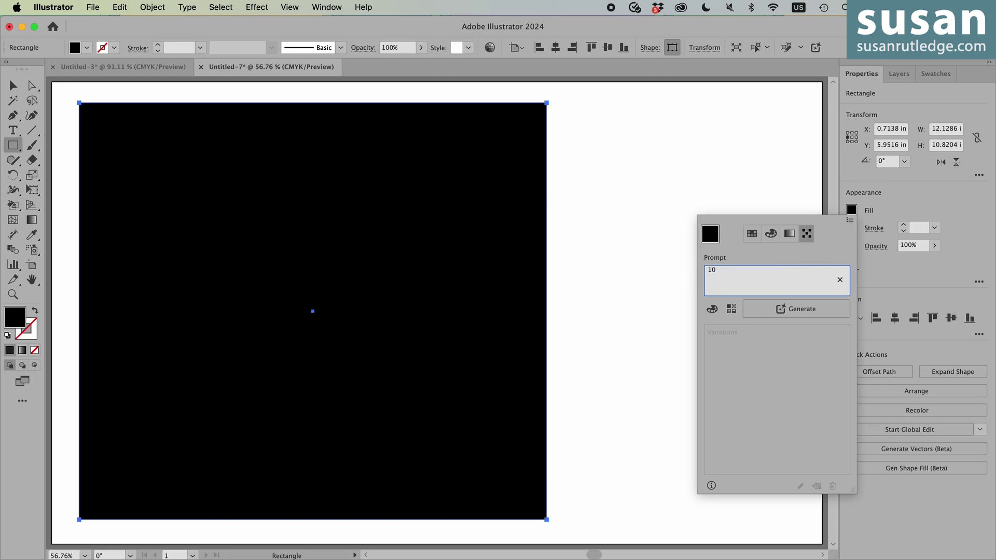
pyautogui.write(' simple folk art Christmas trees, random size')
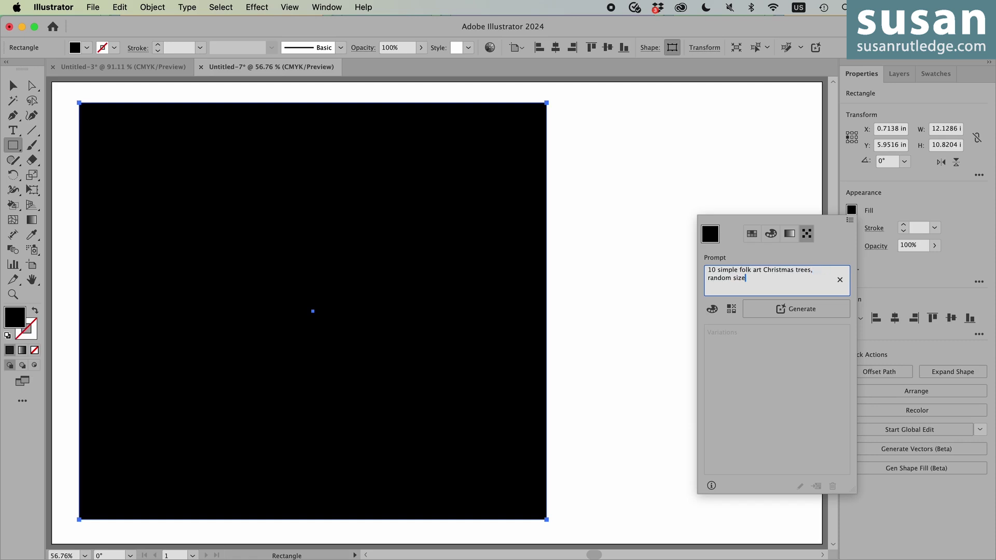
pyautogui.write(', random directions')
# - Generate three folk-art Christmas tree variations and fill the rectangle with the third, white-background one
pyautogui.click(802, 310)
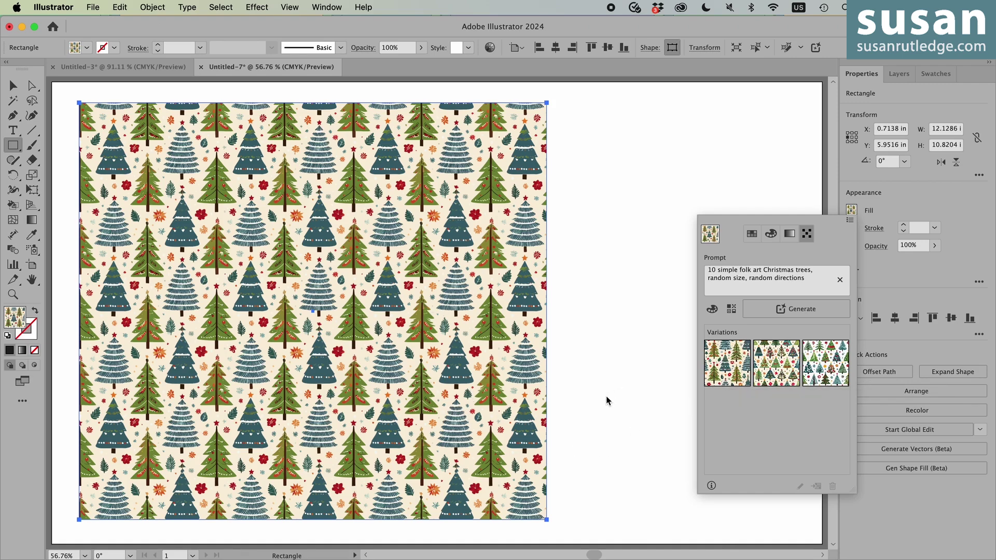
pyautogui.click(752, 234)
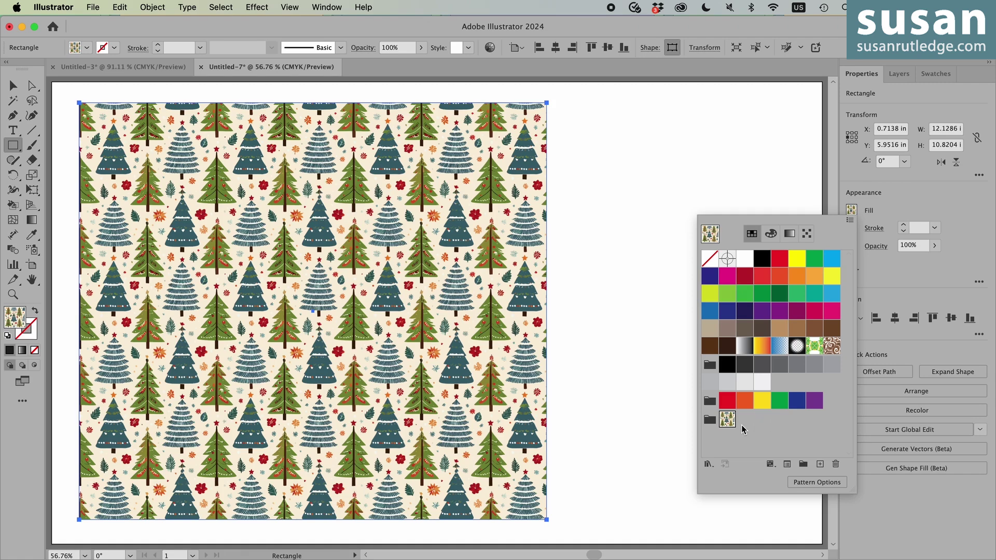
pyautogui.click(807, 234)
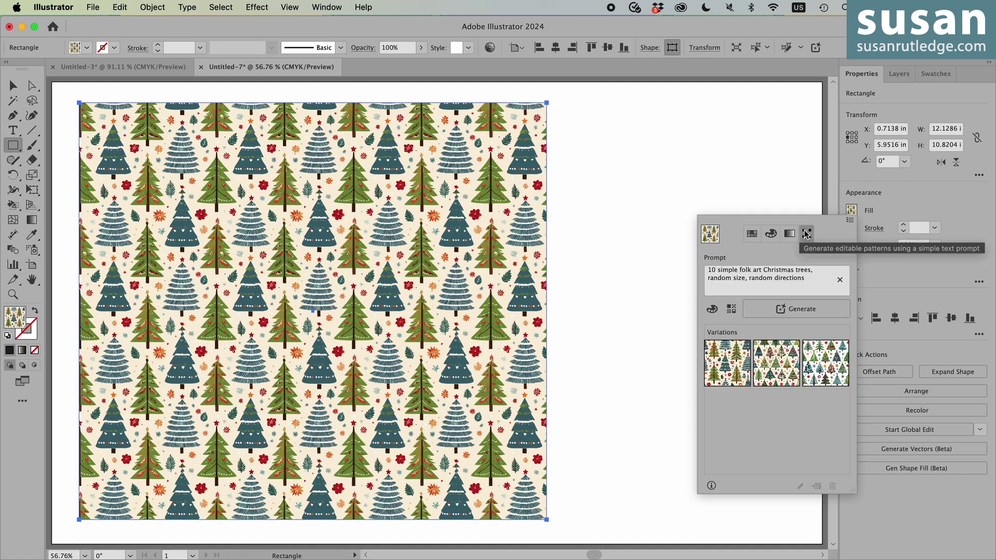
pyautogui.click(775, 363)
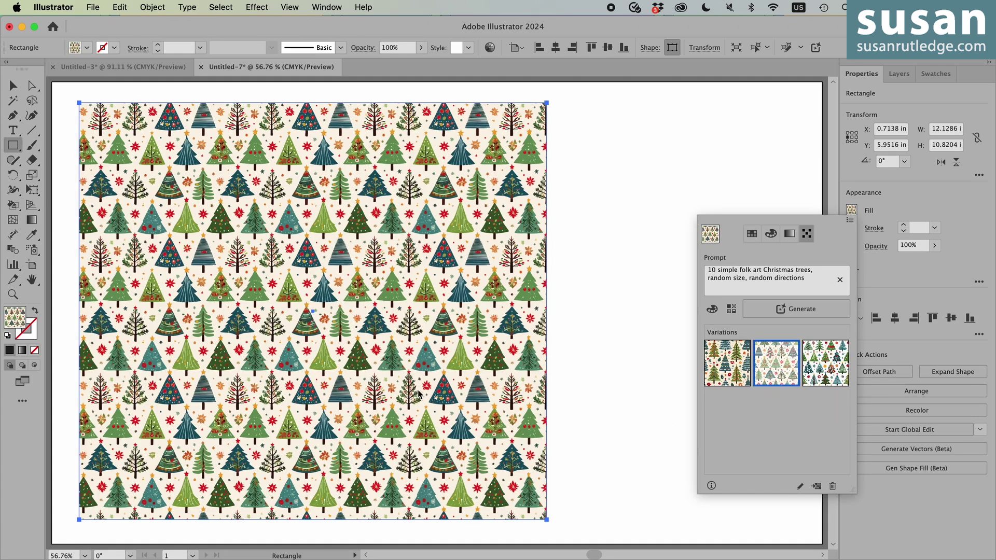
pyautogui.click(751, 233)
pyautogui.click(825, 365)
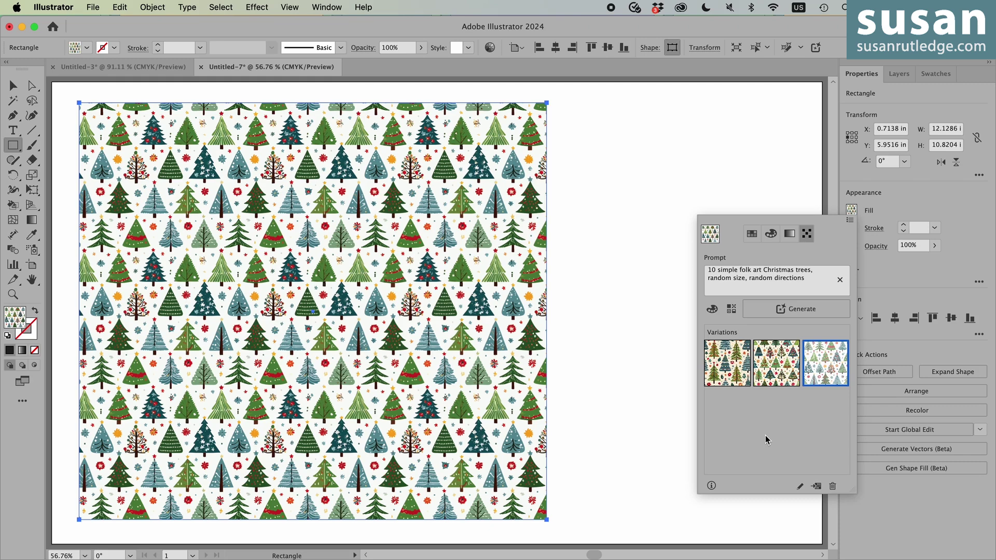
# - Delete the three generated tree pattern swatches from the Swatches panel, confirming Yes
pyautogui.click(752, 234)
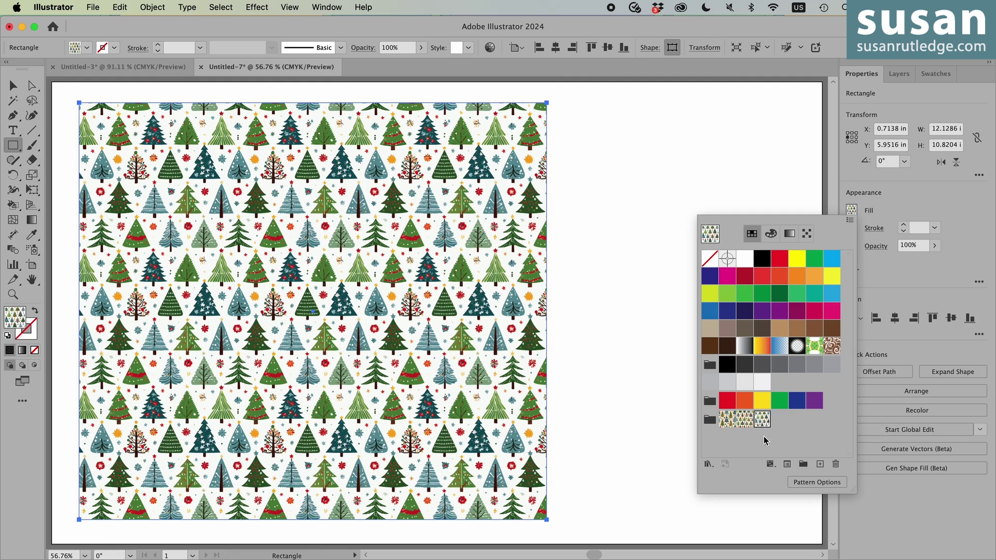
pyautogui.keyDown('shift'); pyautogui.click(727, 423); pyautogui.keyUp('shift')
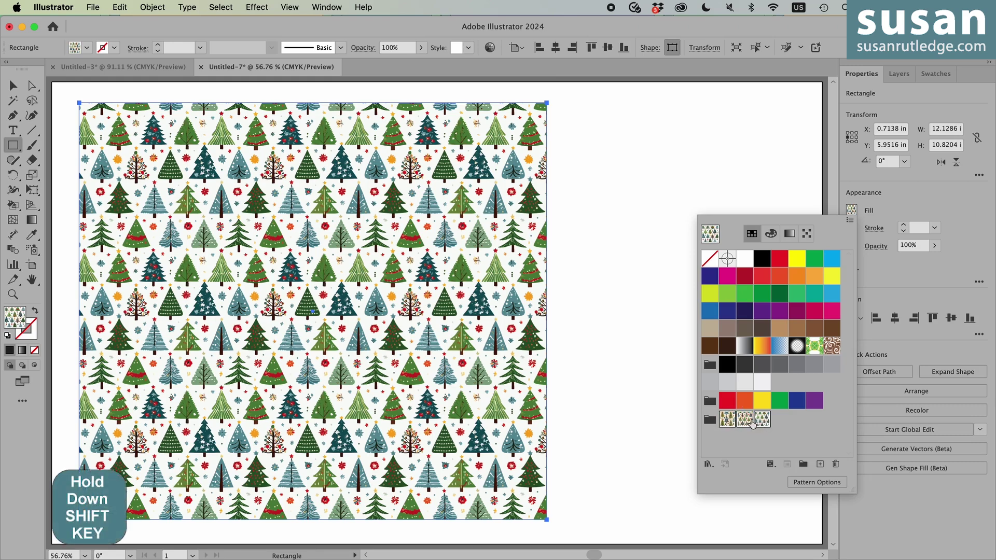
pyautogui.click(836, 465)
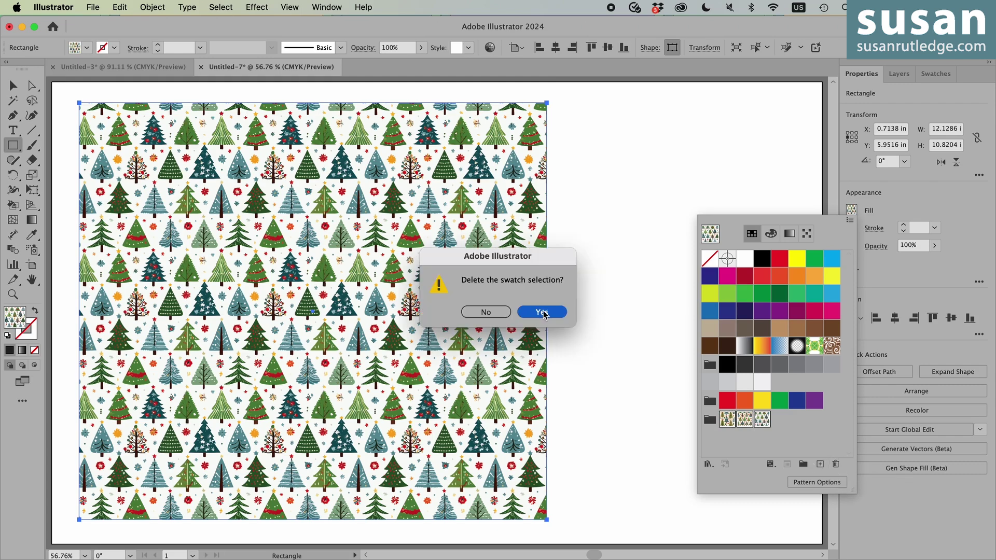
pyautogui.click(543, 313)
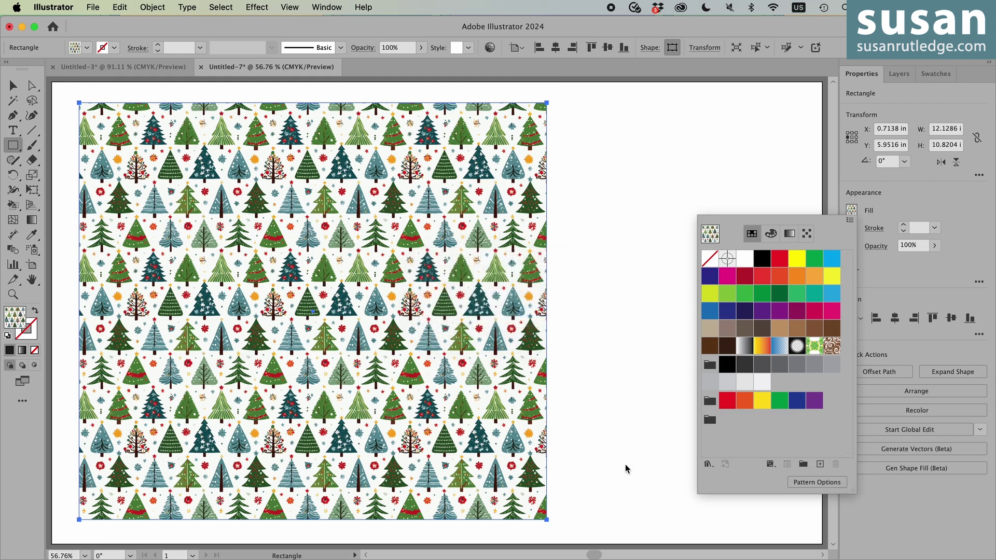
pyautogui.click(807, 234)
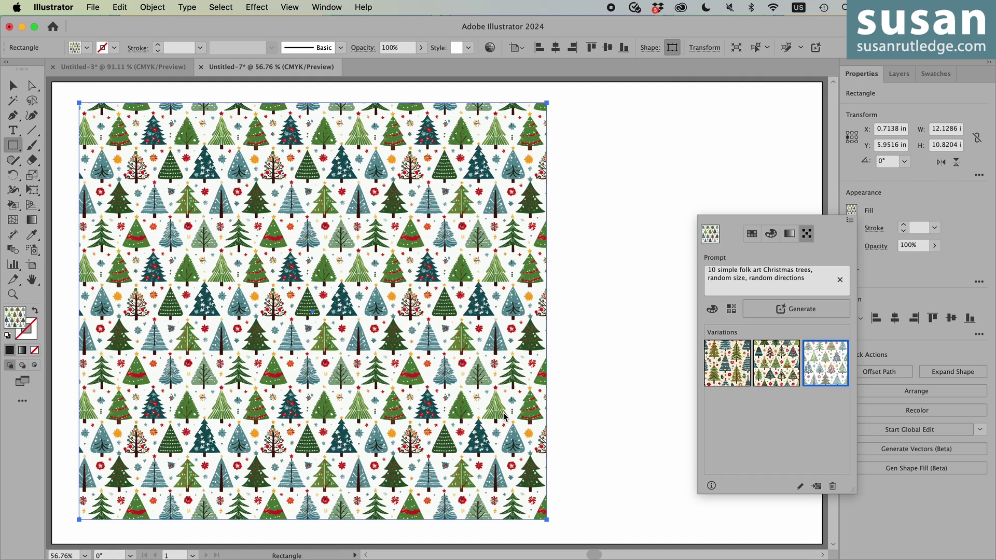
# - Set the Color & Tone preset to Vibrant color
pyautogui.click(713, 311)
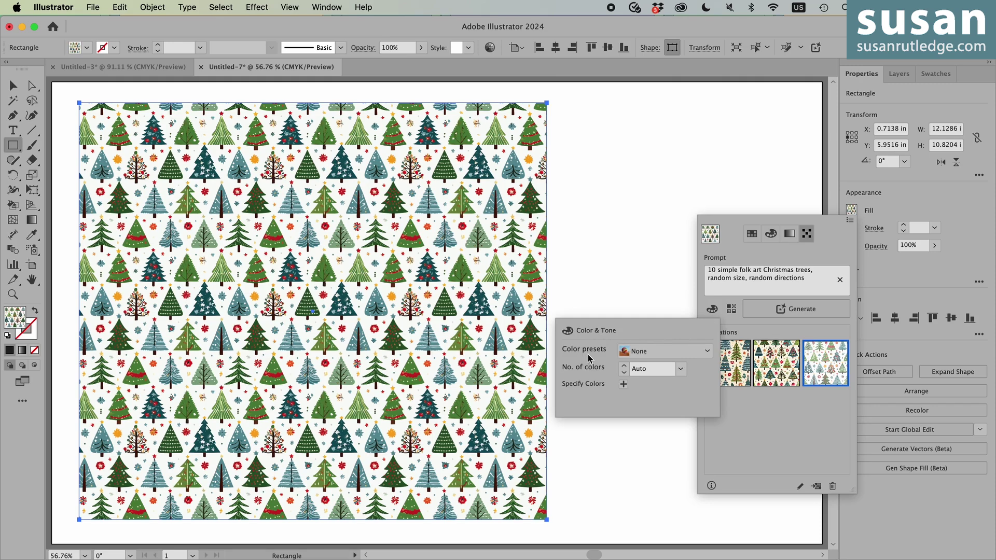
pyautogui.click(707, 354)
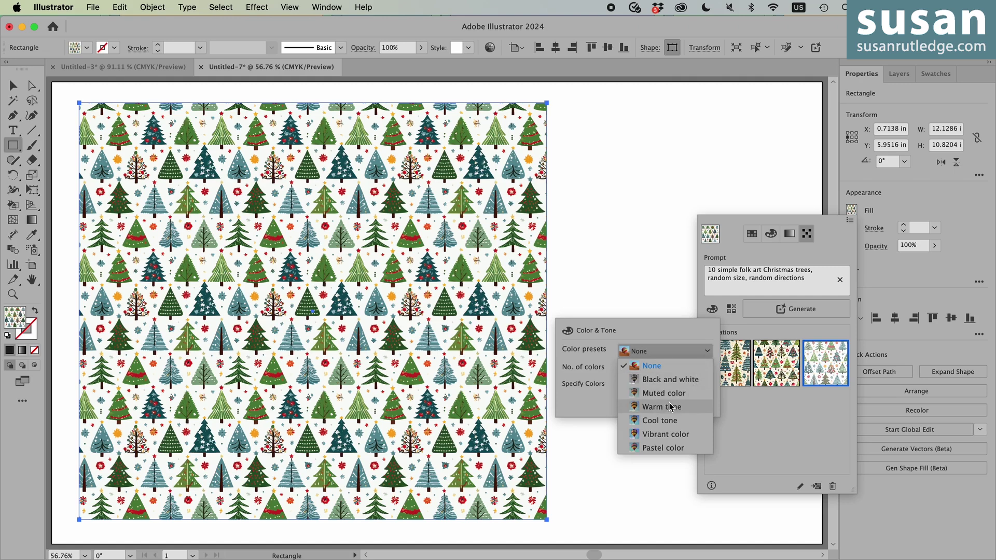
pyautogui.click(661, 434)
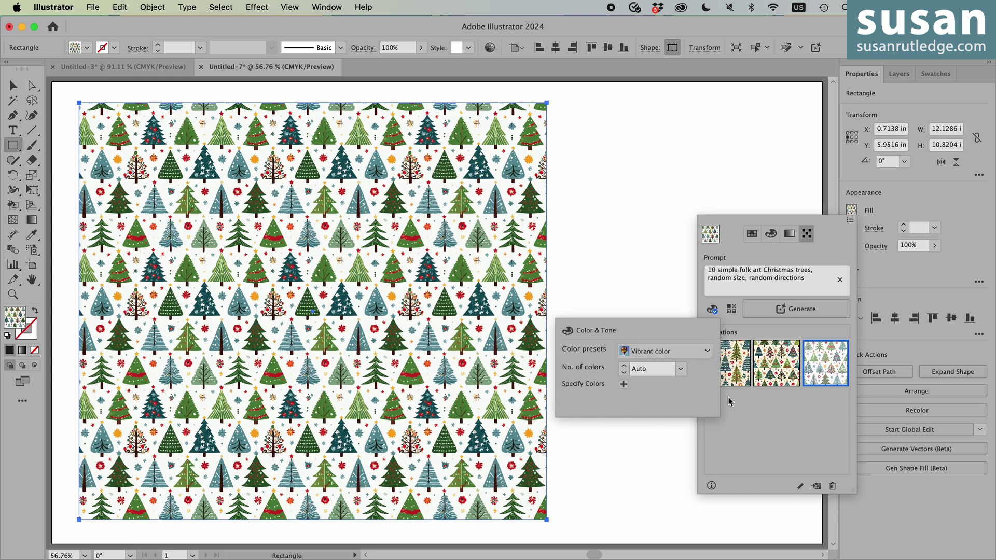
pyautogui.click(798, 312)
# - Generate vibrant tree variations and fill the rectangle with the third, snowflake-dotted one
pyautogui.click(798, 311)
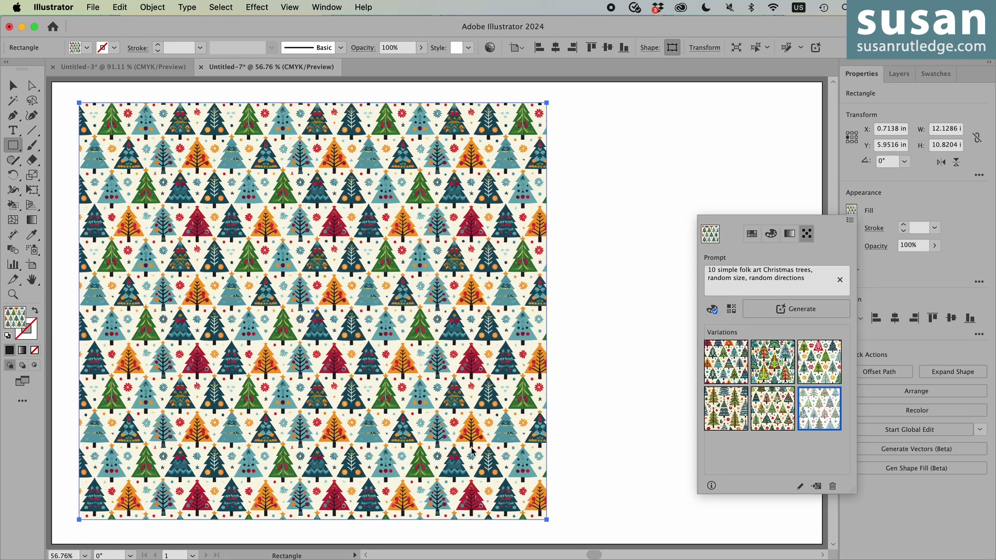
pyautogui.click(765, 364)
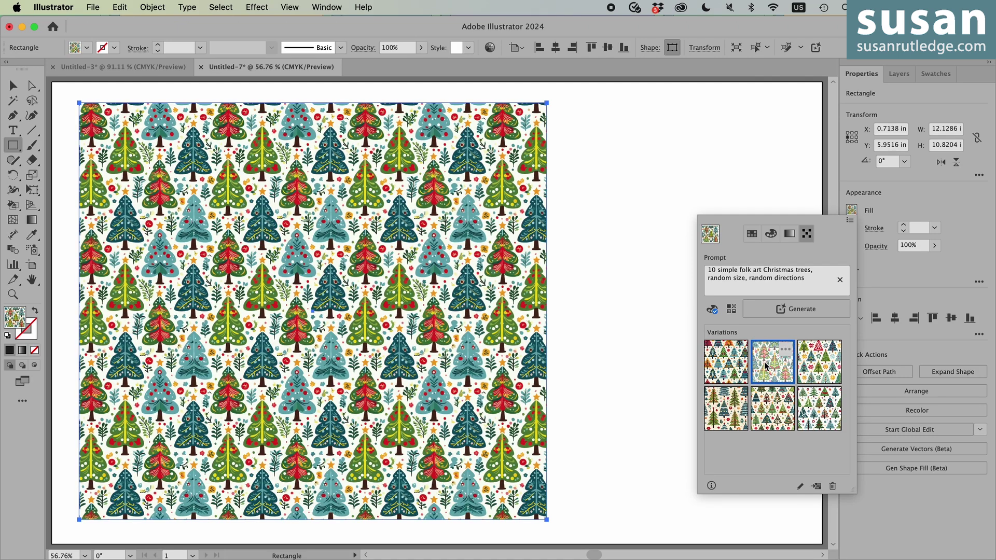
pyautogui.click(821, 372)
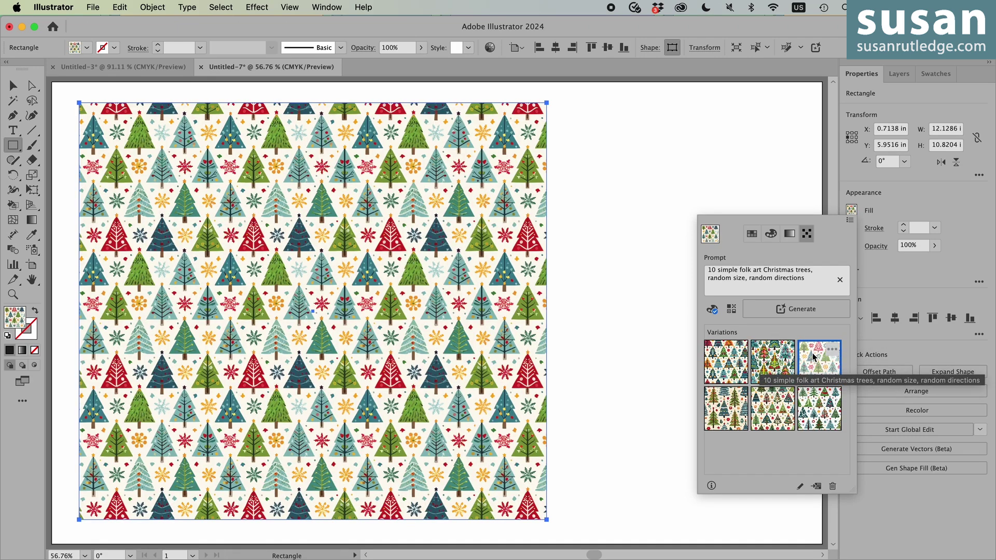
# - Limit the pattern generator to 5 colours
pyautogui.click(713, 310)
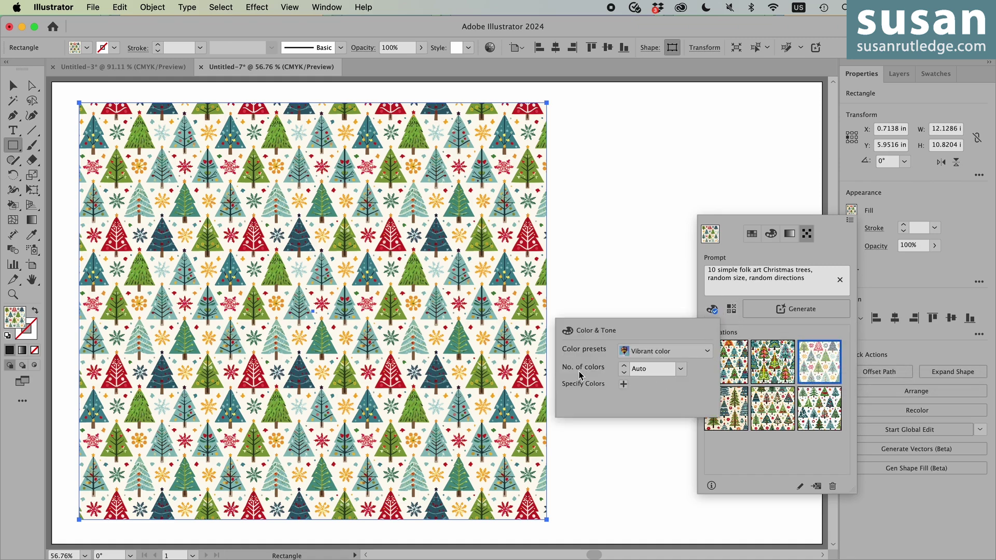
pyautogui.click(680, 370)
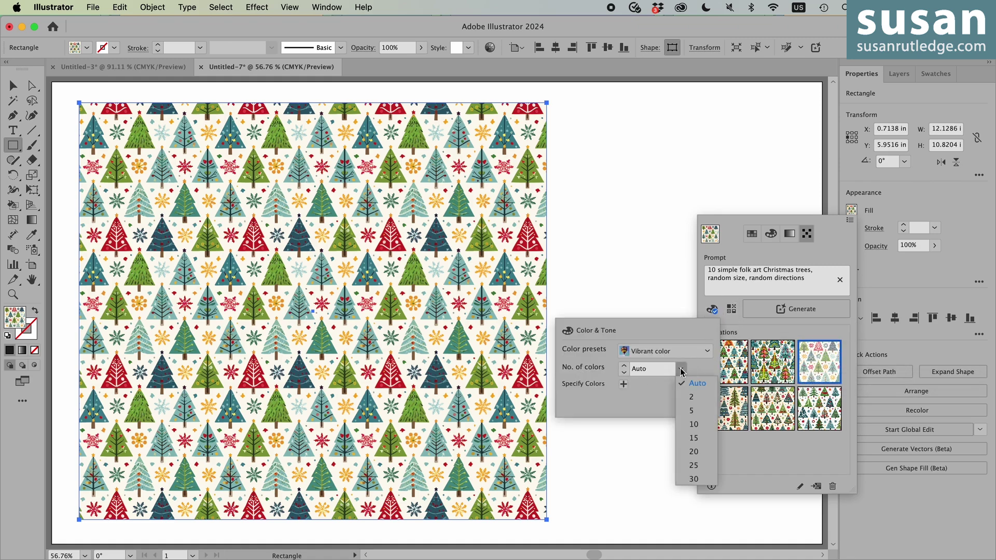
pyautogui.click(692, 411)
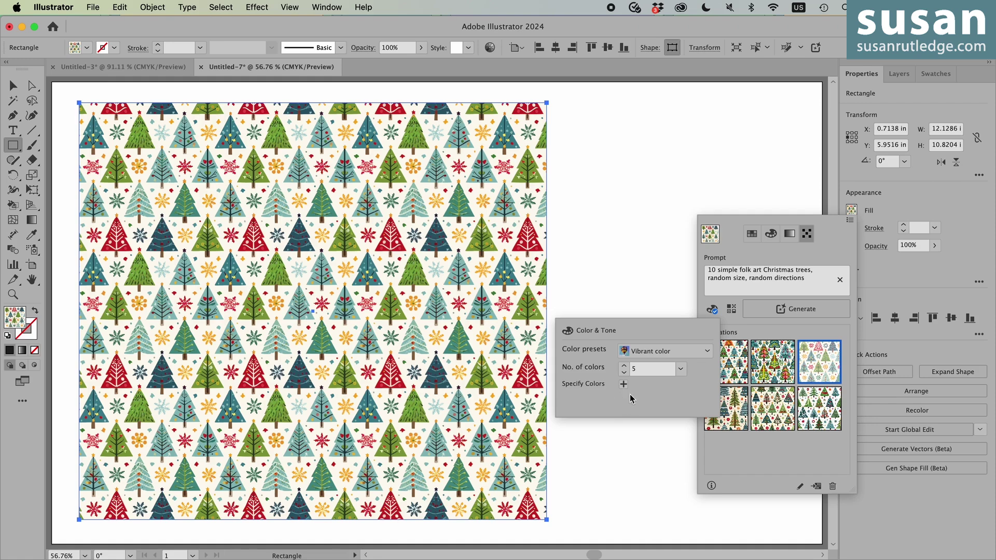
# - Specify red, orange, green, dark green and yellow-green as the five pattern colours
pyautogui.click(624, 384)
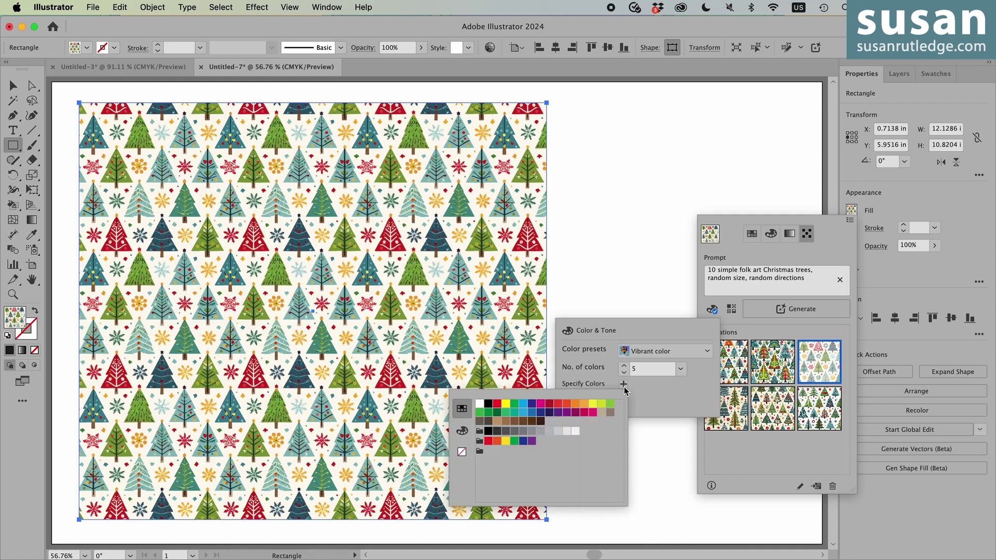
pyautogui.click(488, 441)
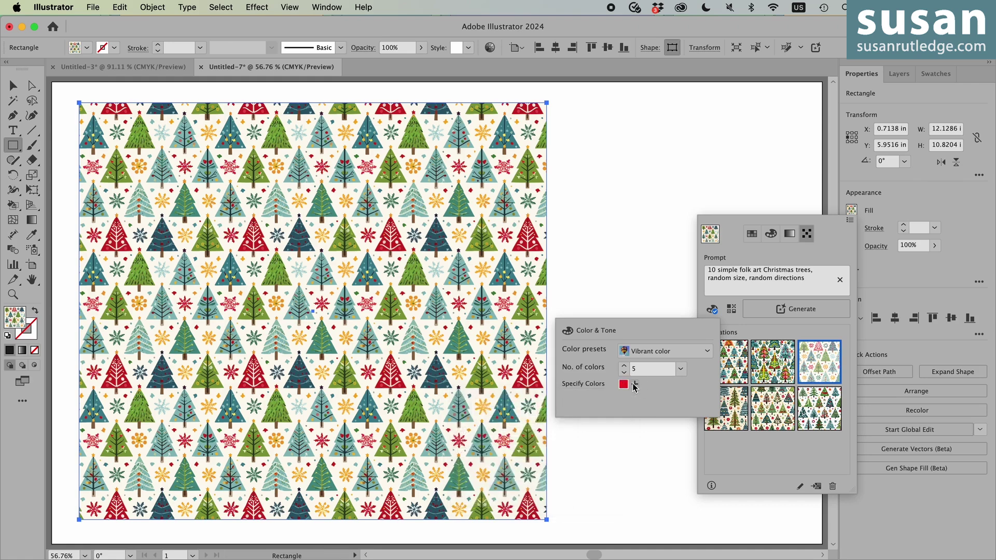
pyautogui.click(508, 441)
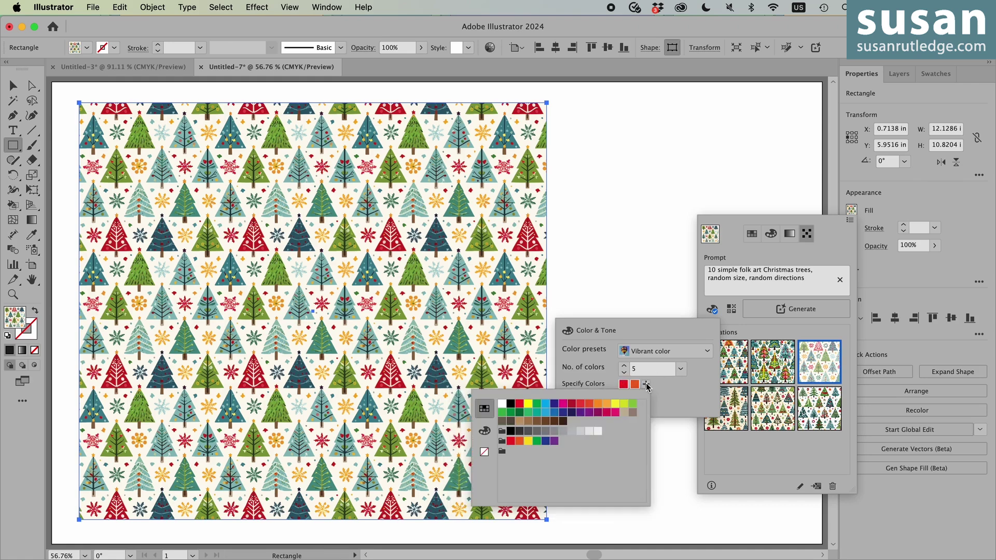
pyautogui.click(512, 413)
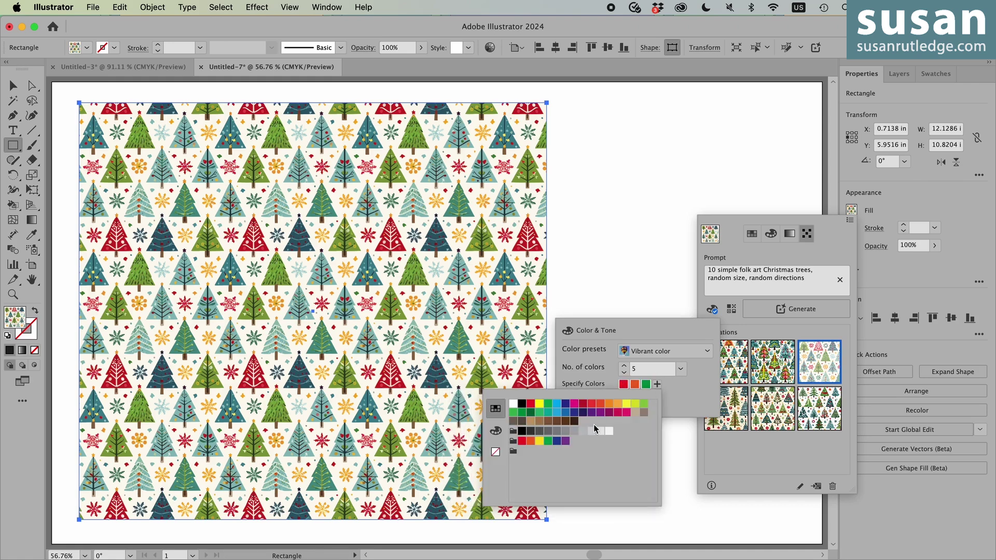
pyautogui.click(533, 412)
pyautogui.click(669, 385)
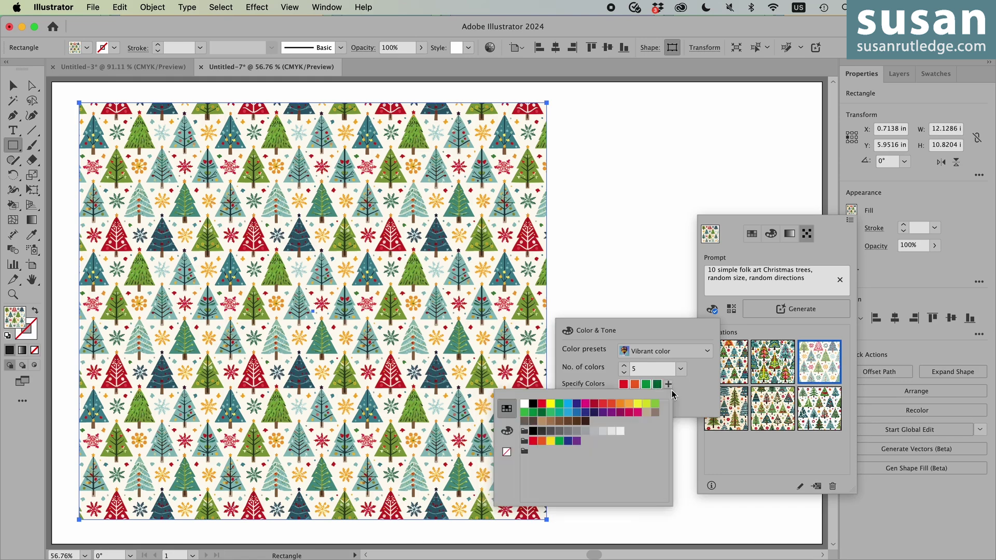
pyautogui.click(648, 404)
pyautogui.click(681, 433)
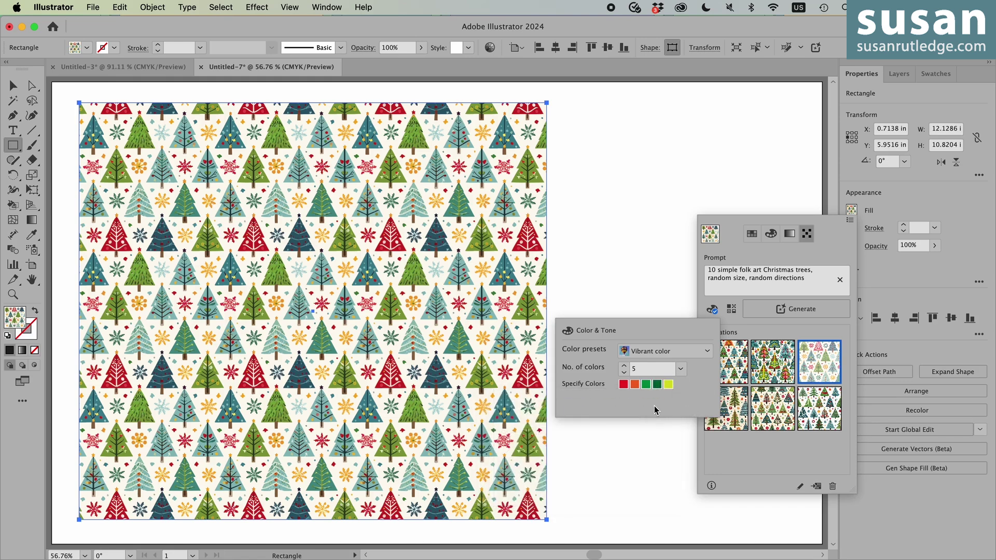
# - Generate five-colour tree variations and fill the rectangle with the orange-red folk-tree one
pyautogui.click(809, 309)
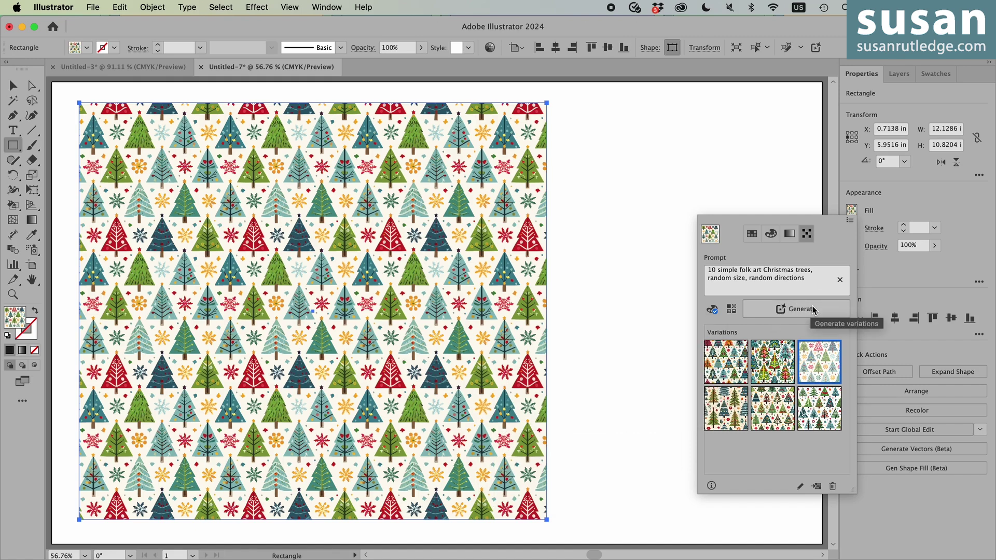
pyautogui.click(811, 310)
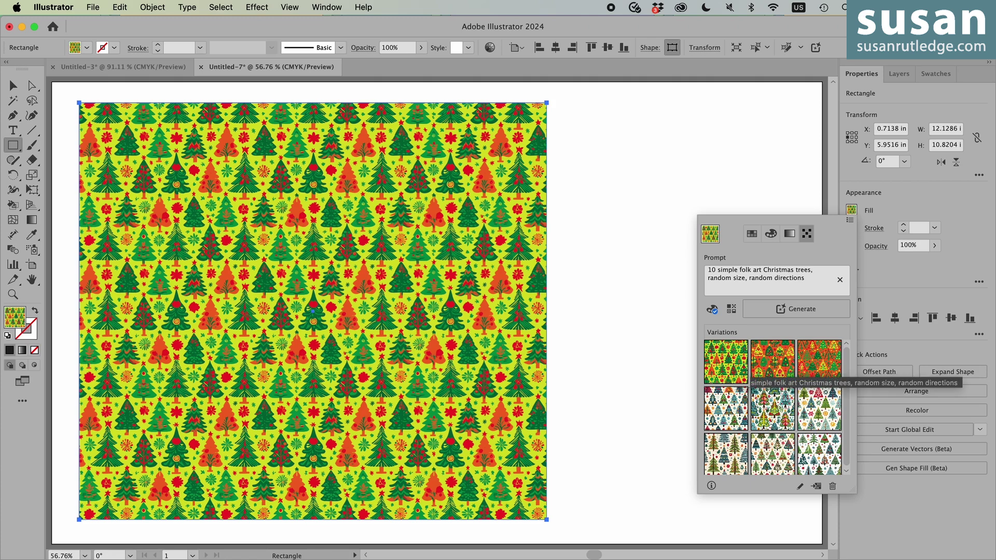
pyautogui.click(773, 363)
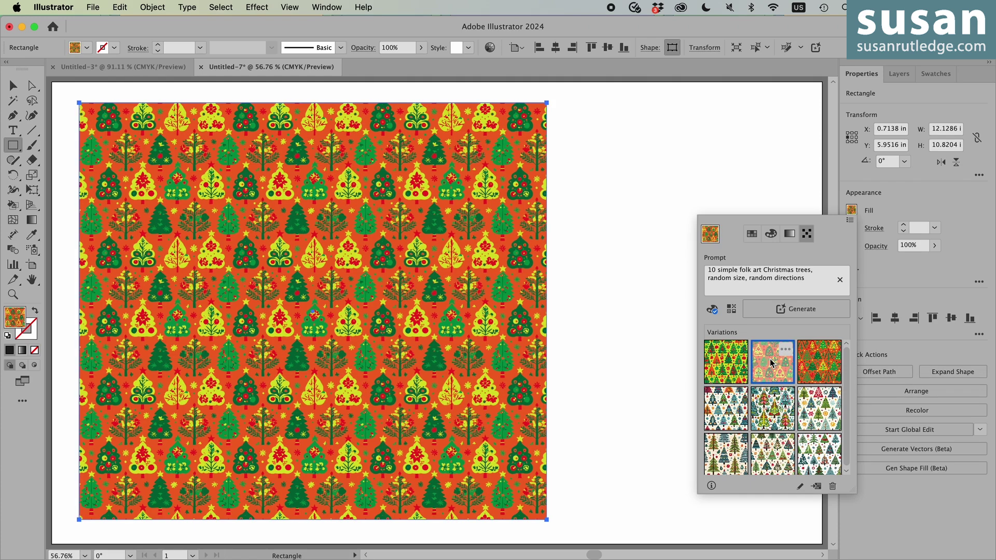
pyautogui.click(820, 374)
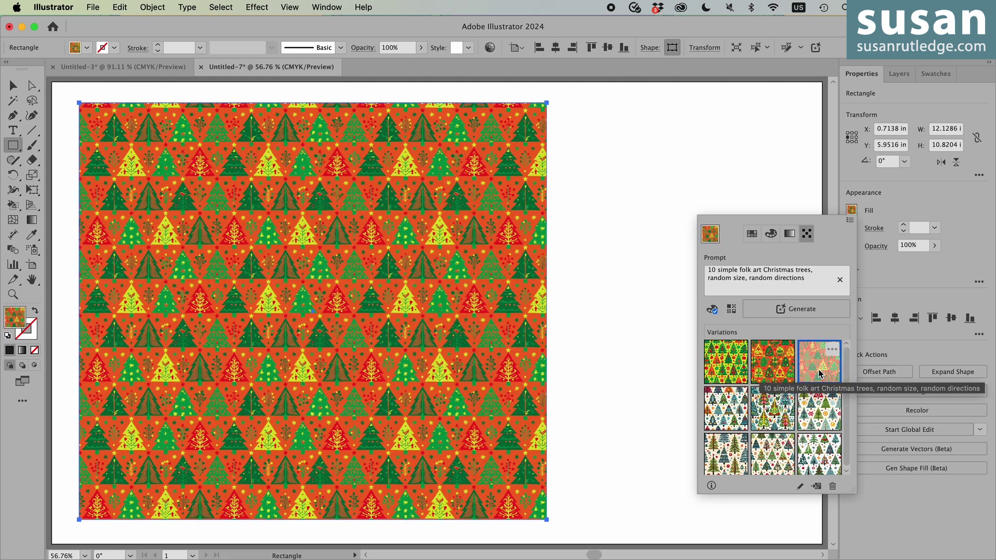
pyautogui.click(784, 371)
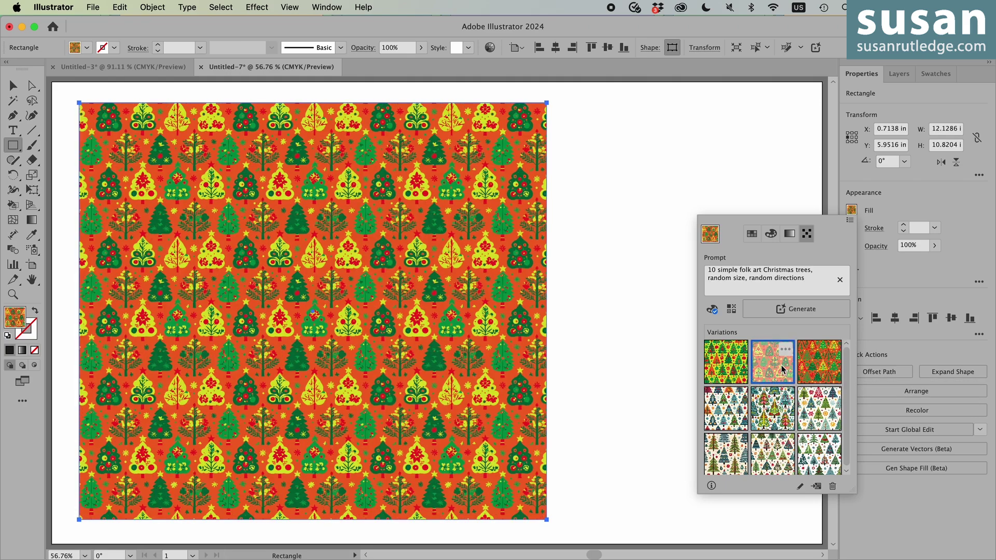
# - Delete the unwanted pale second variation, confirming OK
pyautogui.click(785, 349)
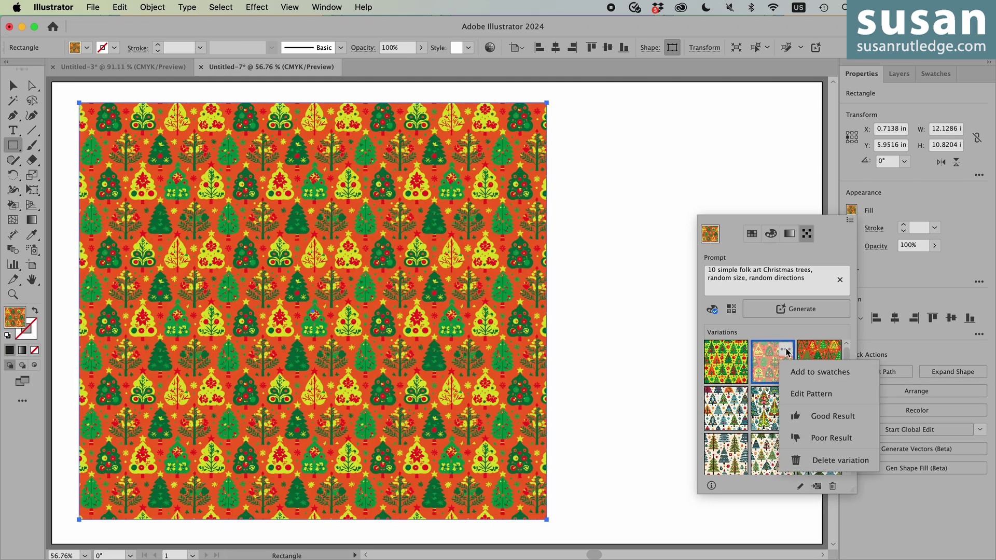
pyautogui.click(833, 455)
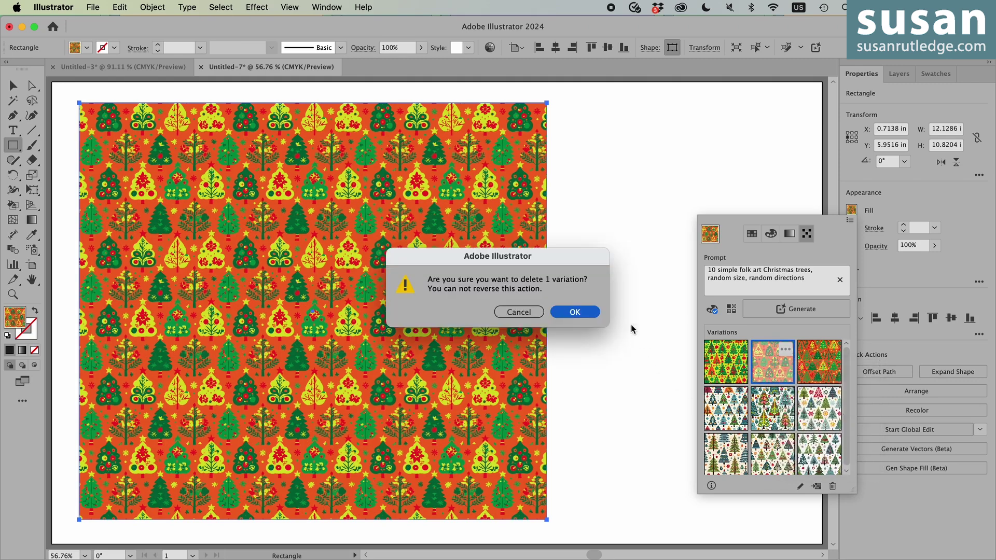
pyautogui.click(574, 312)
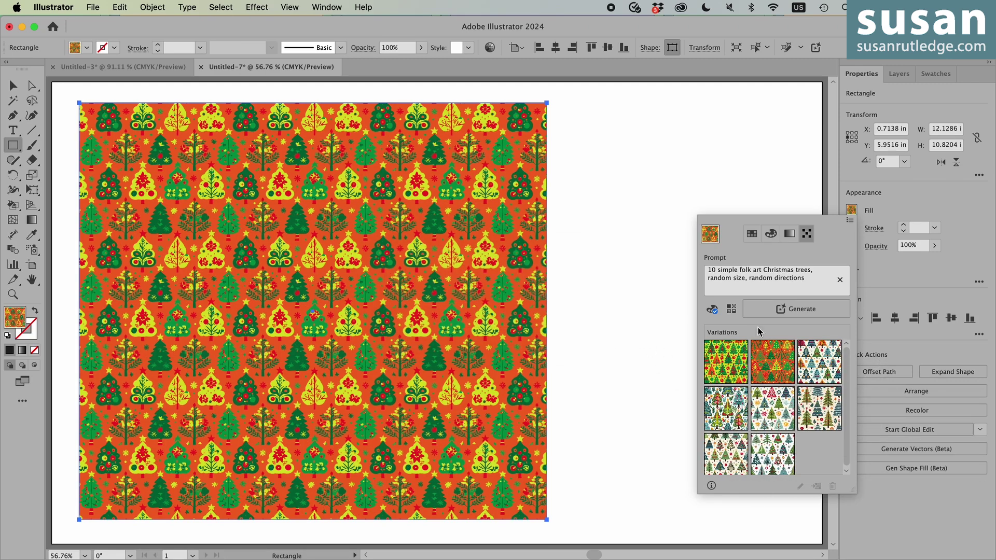
# - Apply the Geometric style effect to the pattern generator
pyautogui.click(731, 310)
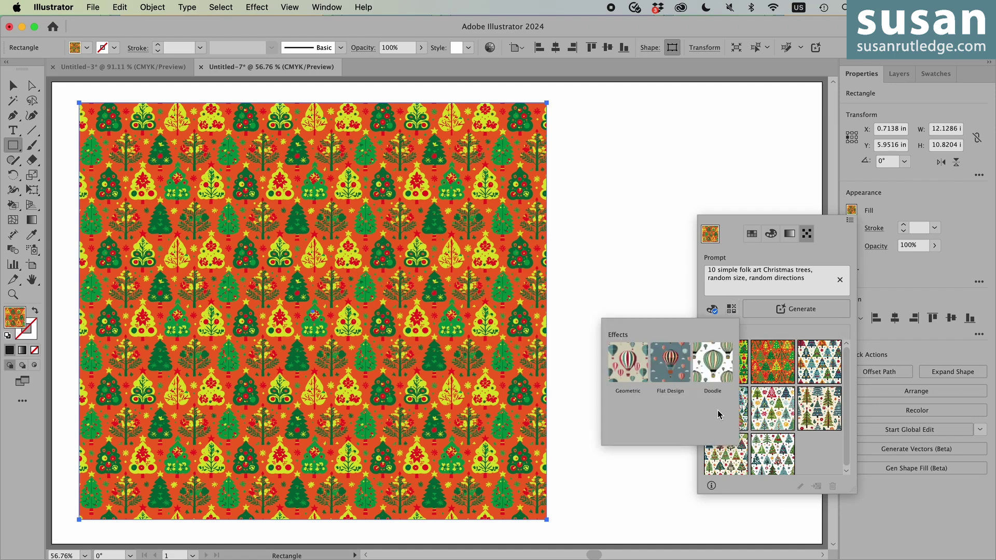
pyautogui.click(630, 366)
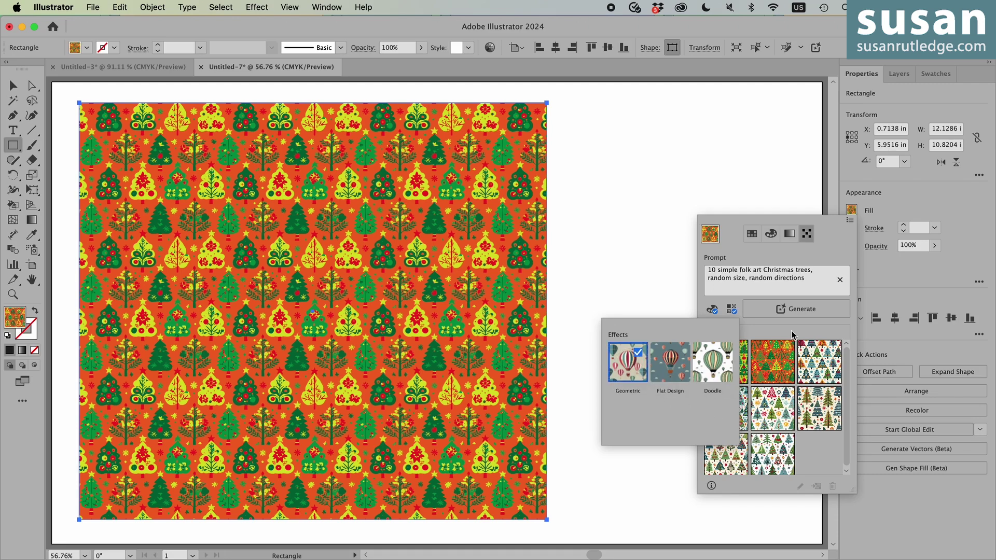
pyautogui.click(802, 310)
# - Generate Geometric tree variations and fill the rectangle with the orange triangle-tree one
pyautogui.click(800, 310)
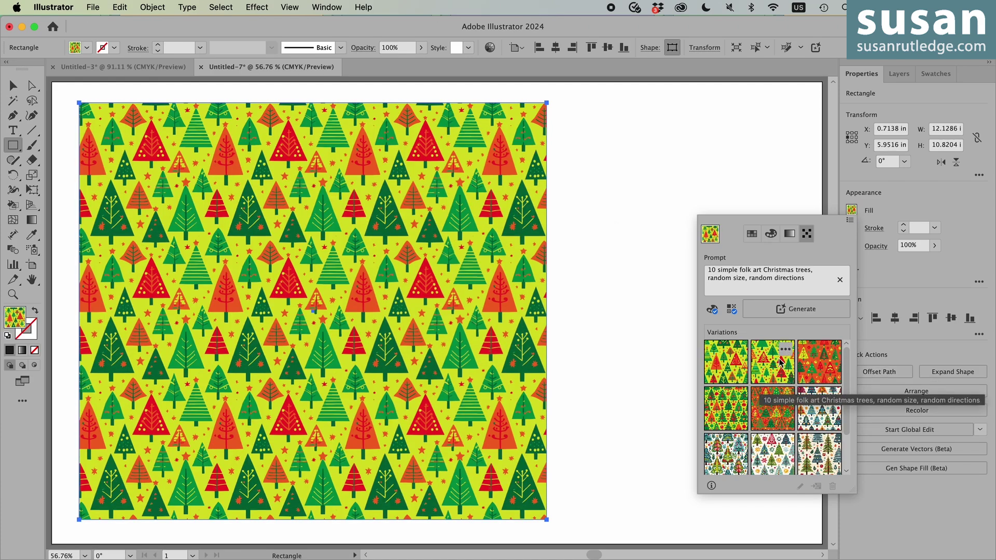
pyautogui.click(776, 364)
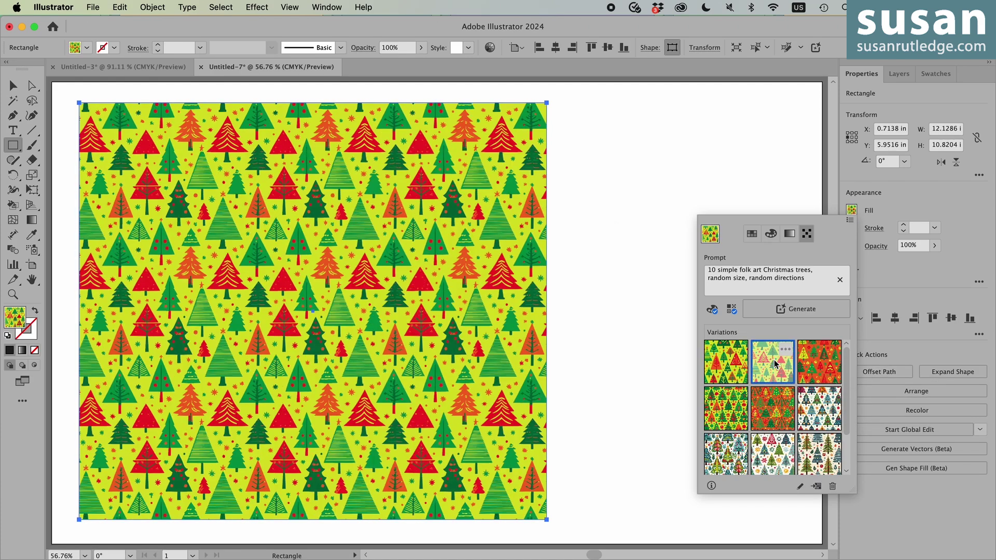
pyautogui.click(817, 368)
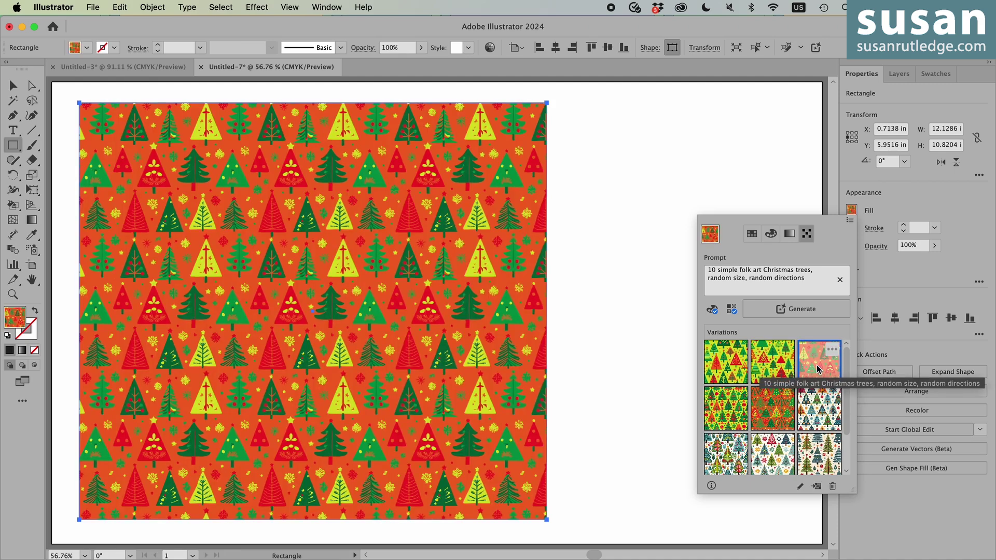
# - Switch the style effect from Geometric to Flat Design
pyautogui.click(731, 309)
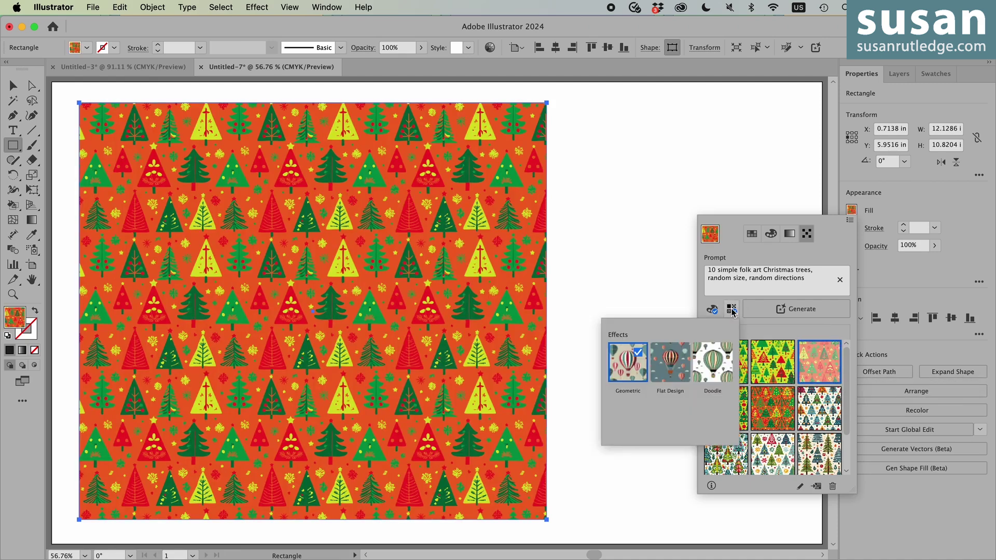
pyautogui.click(641, 357)
pyautogui.click(675, 367)
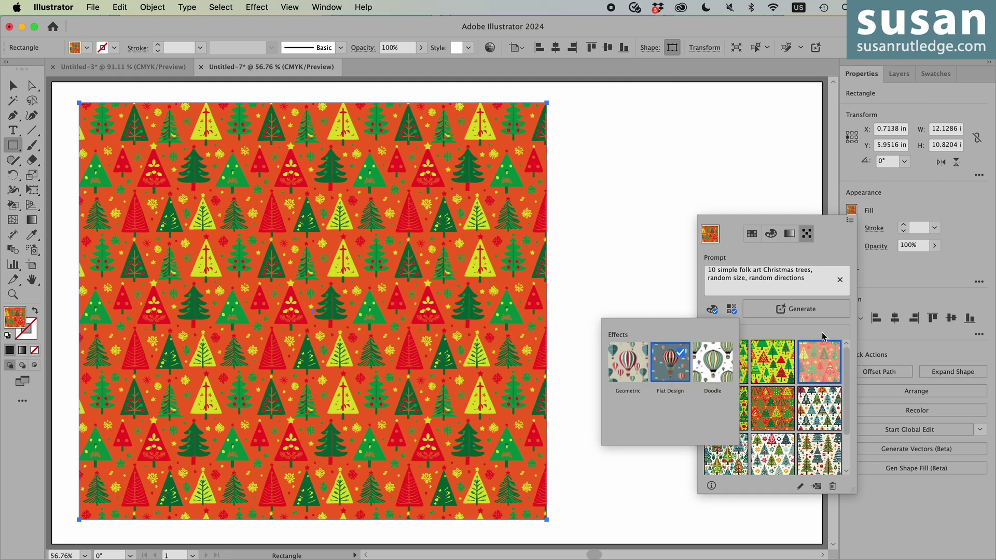
# - Generate Flat Design variations and fill the rectangle with the yellow-green tree pattern
pyautogui.click(798, 308)
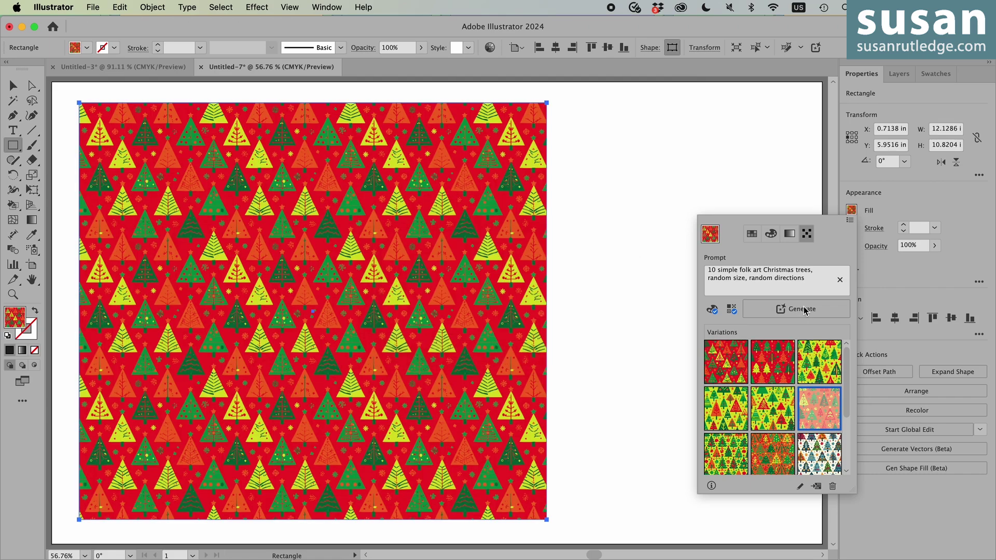
pyautogui.click(773, 371)
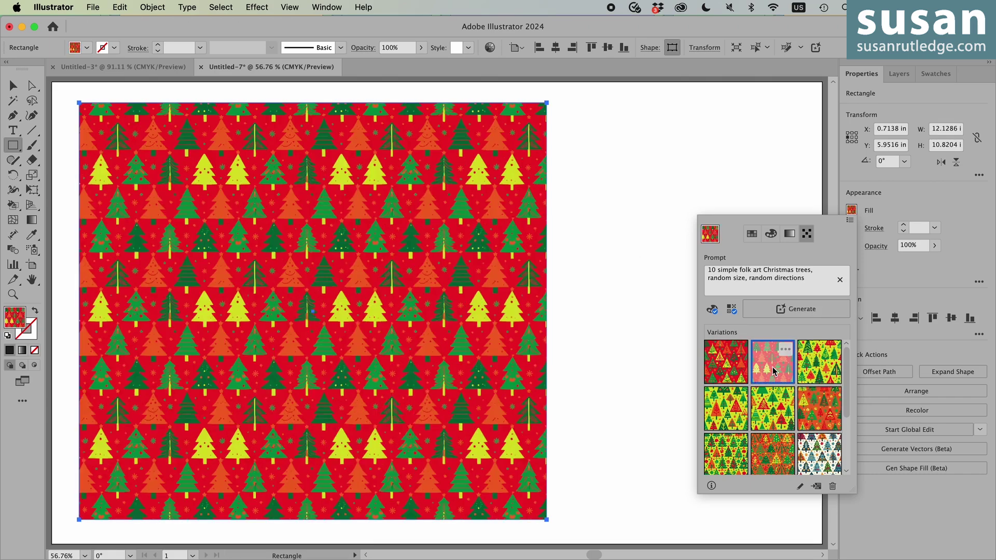
pyautogui.click(818, 369)
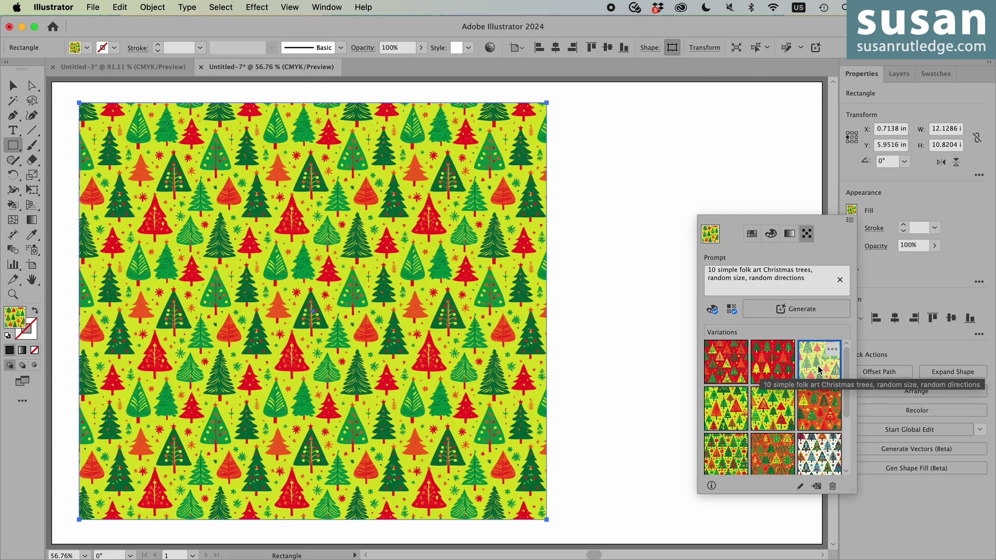
# - Switch the pattern style effect to Doodle and generate new tree variations
pyautogui.click(732, 310)
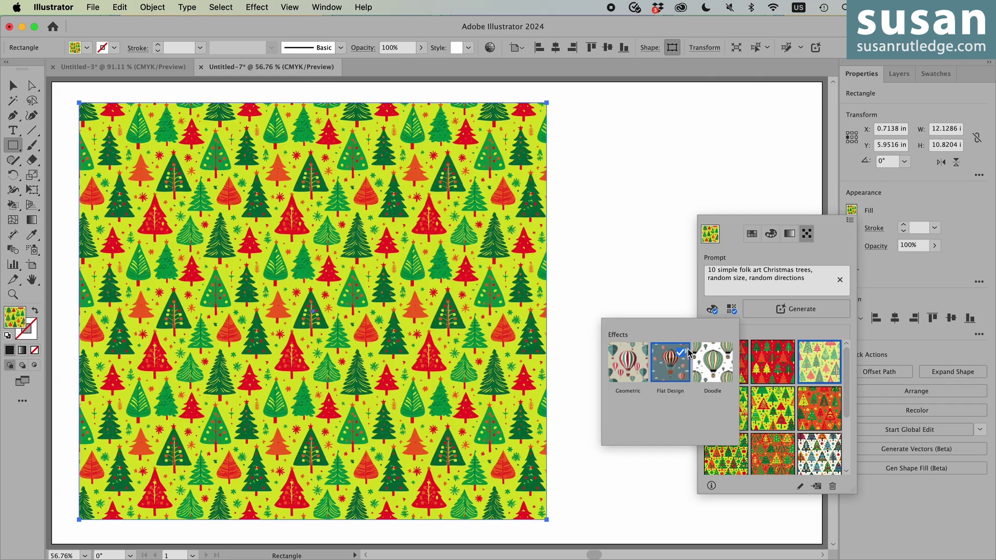
pyautogui.click(709, 362)
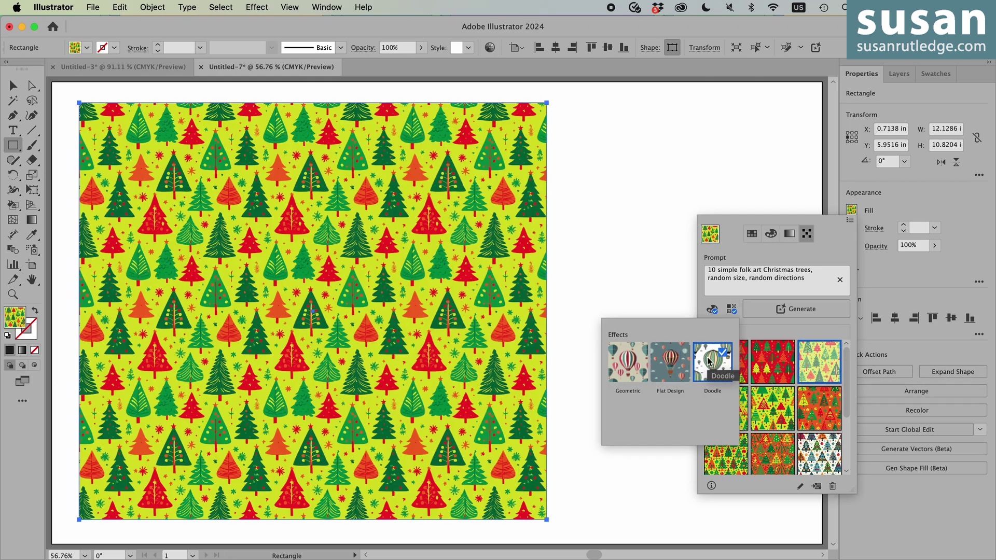
pyautogui.click(804, 311)
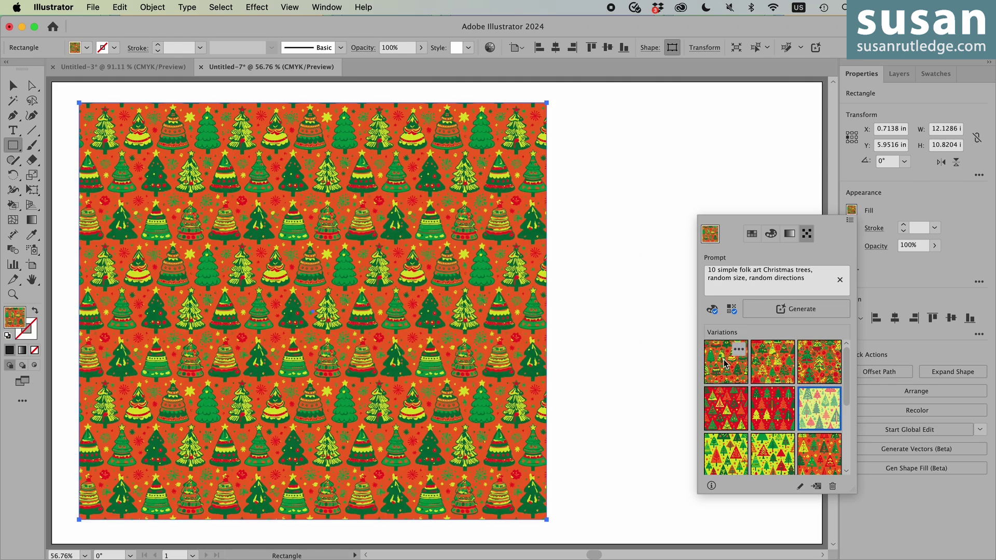
# - Preview the Doodle variations and apply the yellow-green triangular-tree pattern to the rectangle
pyautogui.click(778, 370)
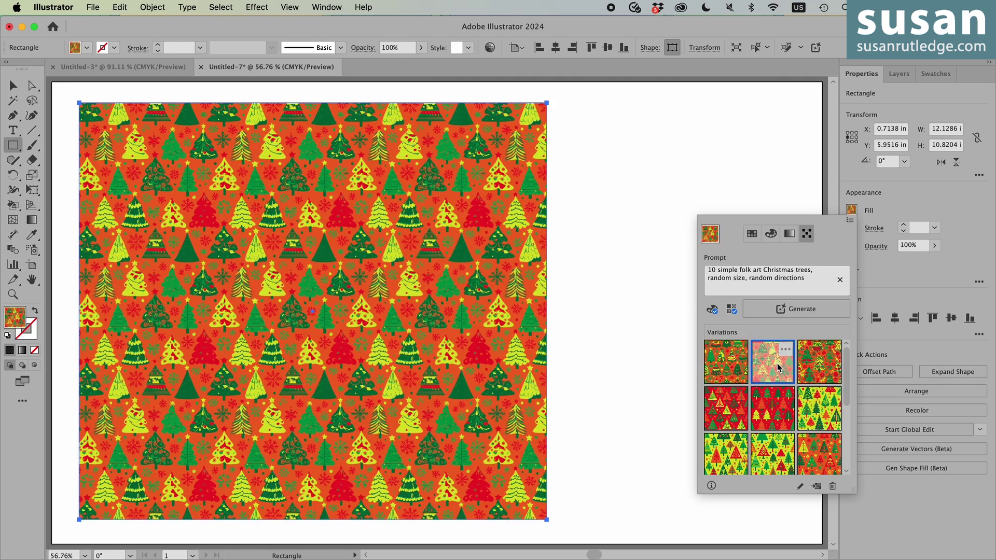
pyautogui.click(825, 375)
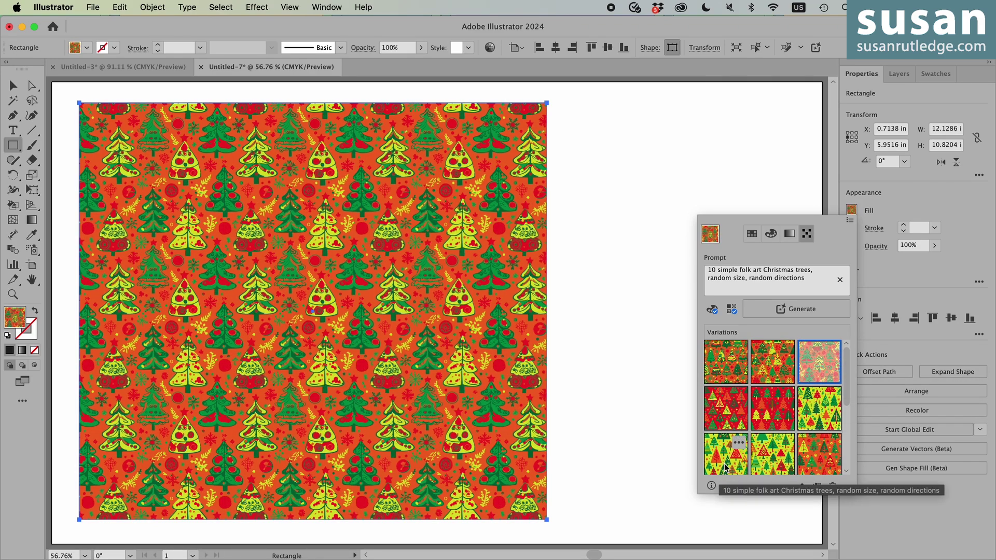
pyautogui.click(724, 462)
pyautogui.scroll(-2, 724, 463)
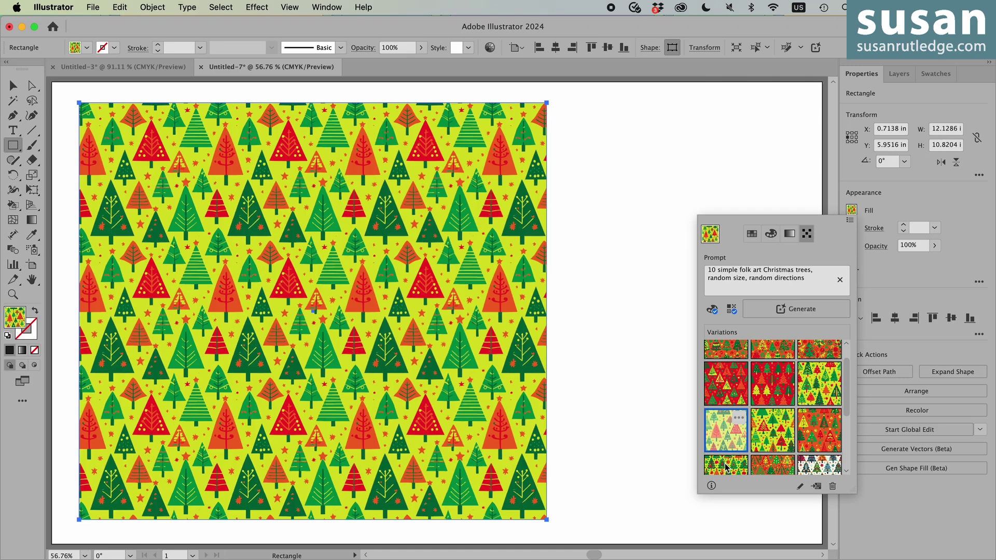
# - Select and isolate the patterned rectangle, then bring up Object > Pattern > Edit Pattern
pyautogui.click(13, 86)
pyautogui.click(13, 87)
pyautogui.doubleClick(313, 270)
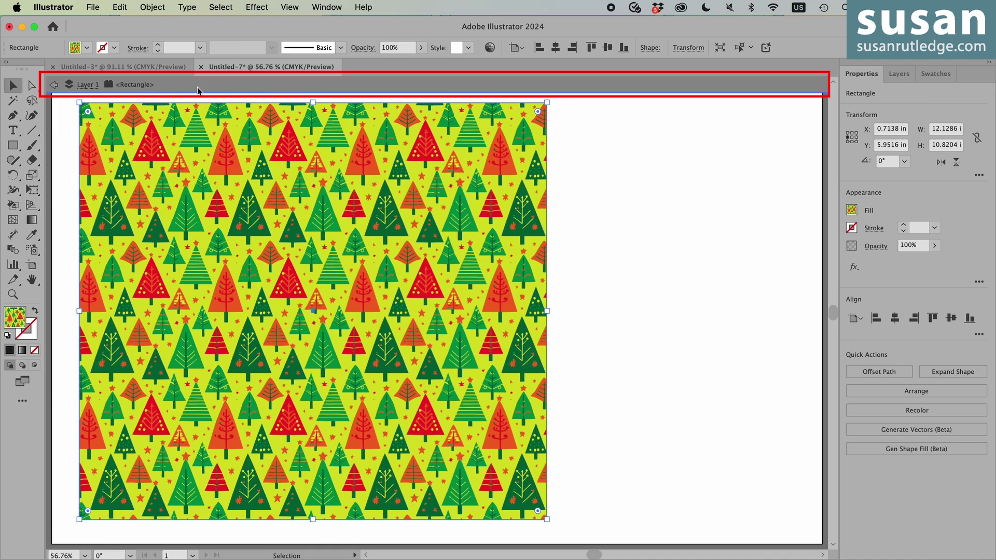
pyautogui.click(152, 7)
pyautogui.moveTo(205, 390)
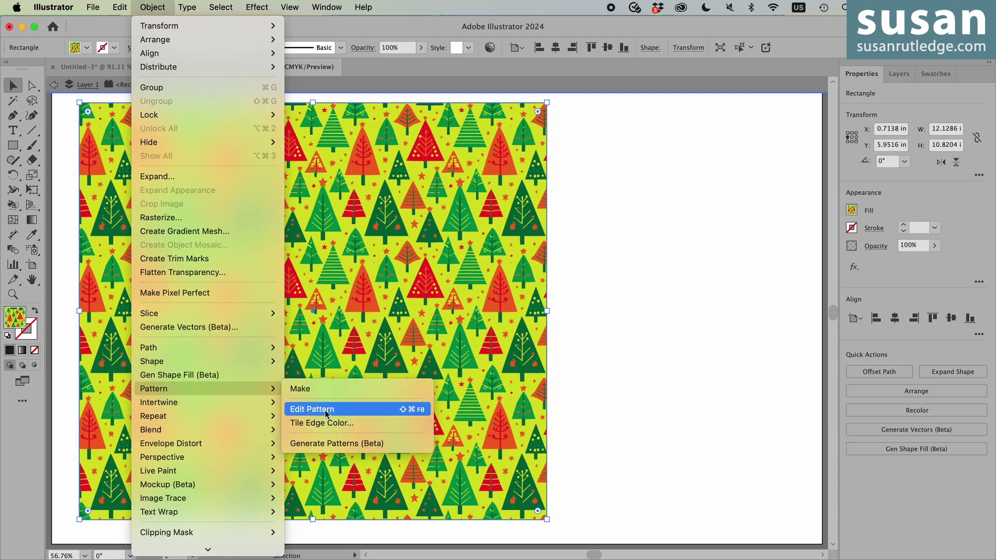
# - Enter Pattern Editing Mode for the rectangle's tile and zoom in on it
pyautogui.click(316, 410)
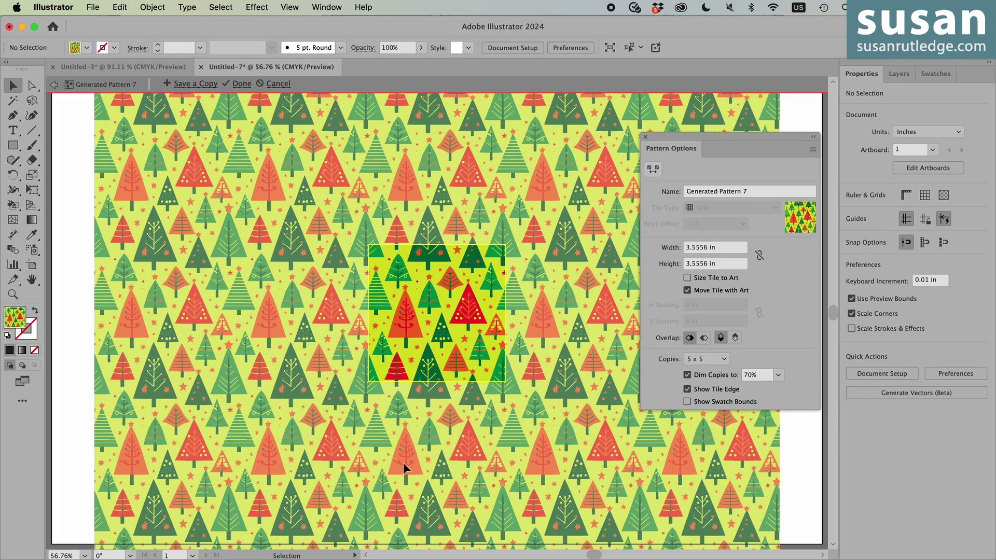
pyautogui.press('z')
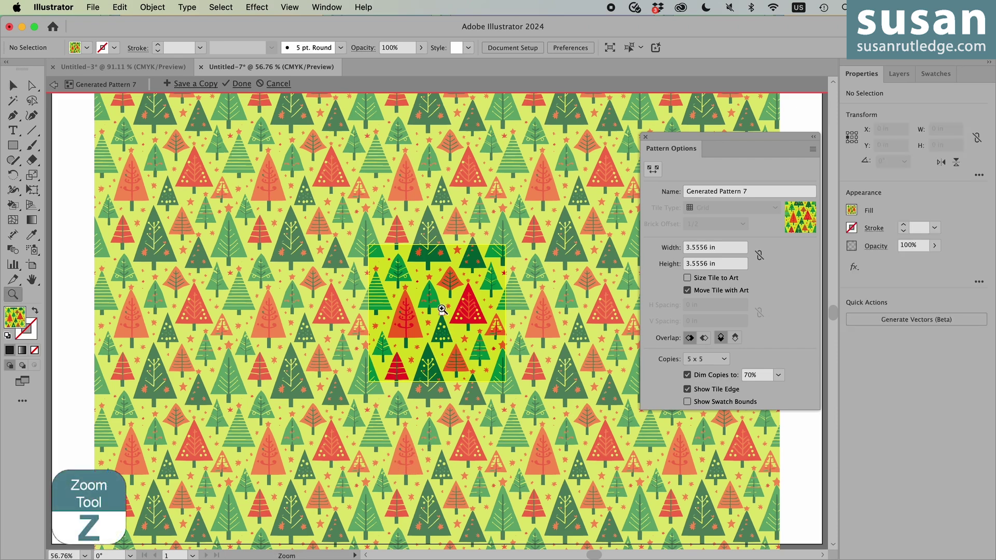
pyautogui.moveTo(436, 309); pyautogui.dragTo(576, 519)
# - Select the yellow-green background with the Magic Wand and delete it
pyautogui.press('y')
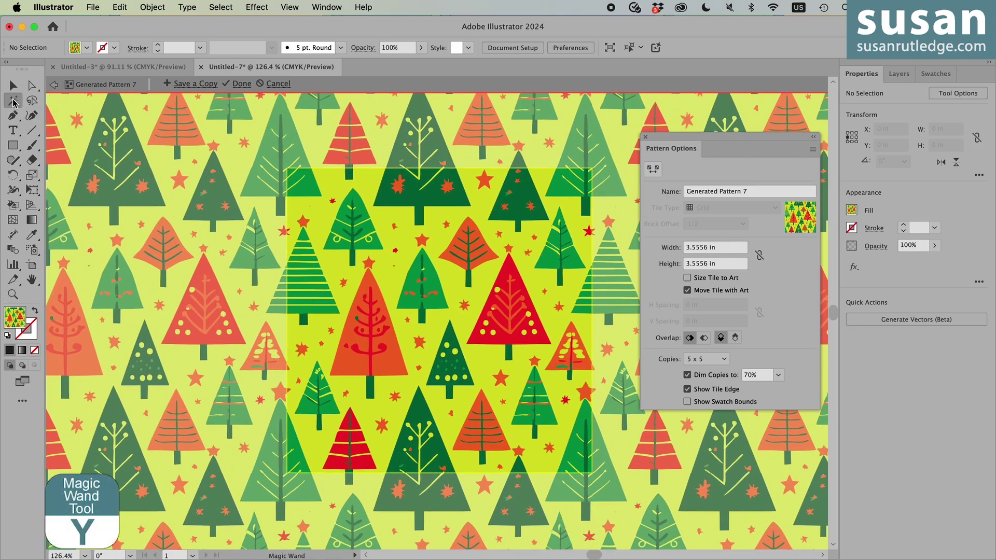
pyautogui.click(388, 280)
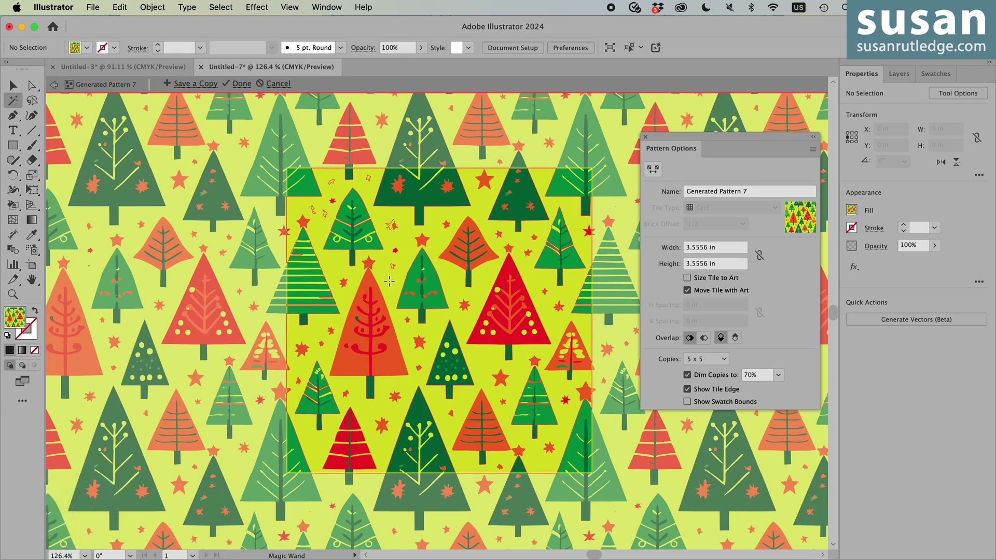
pyautogui.click(389, 281)
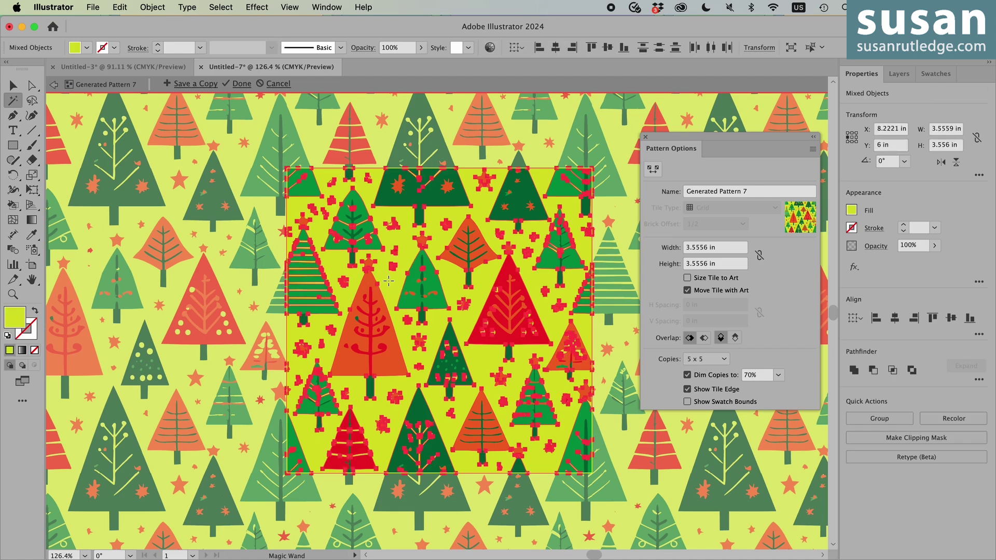
pyautogui.press('Delete')
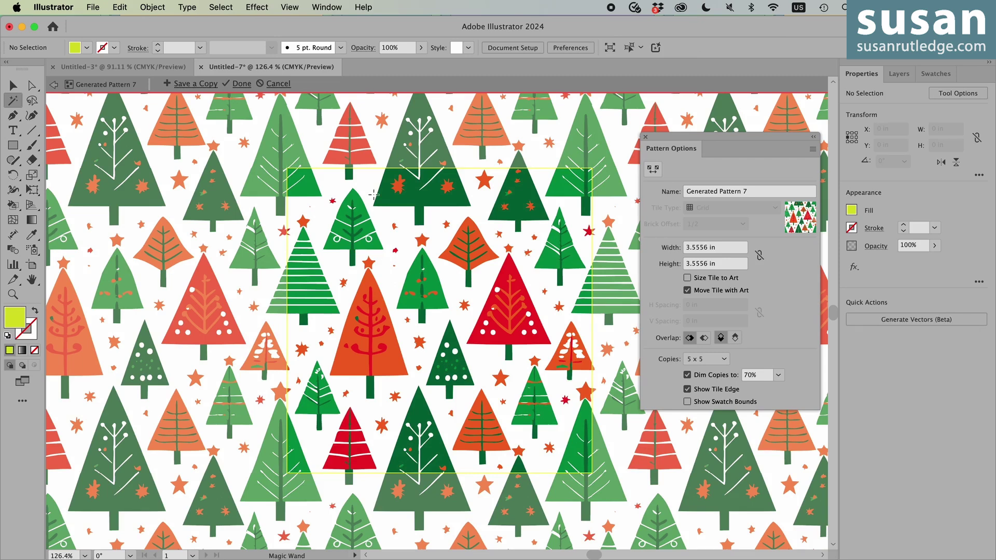
# - Save the edited pattern as a copy named 'ABC trees' and confirm the notice
pyautogui.click(645, 137)
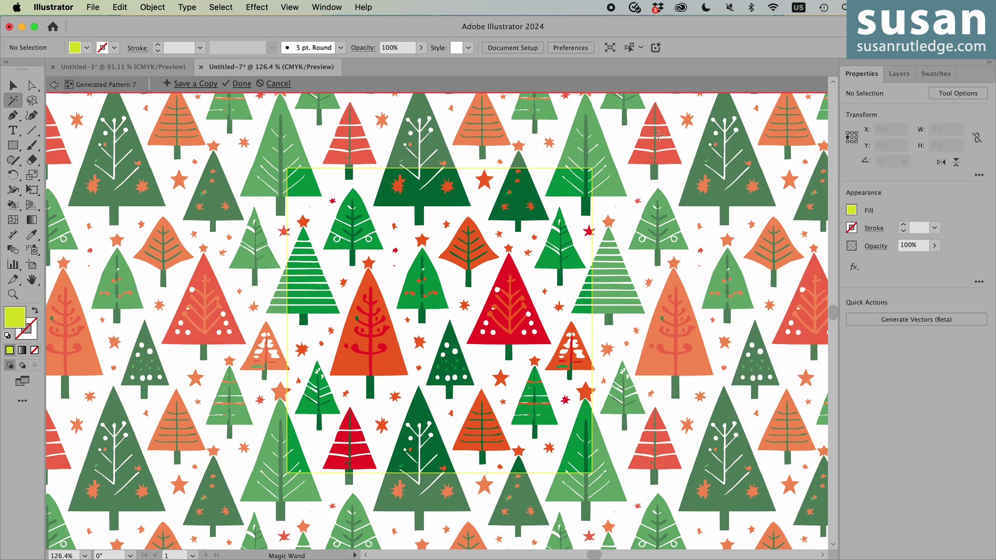
pyautogui.click(194, 88)
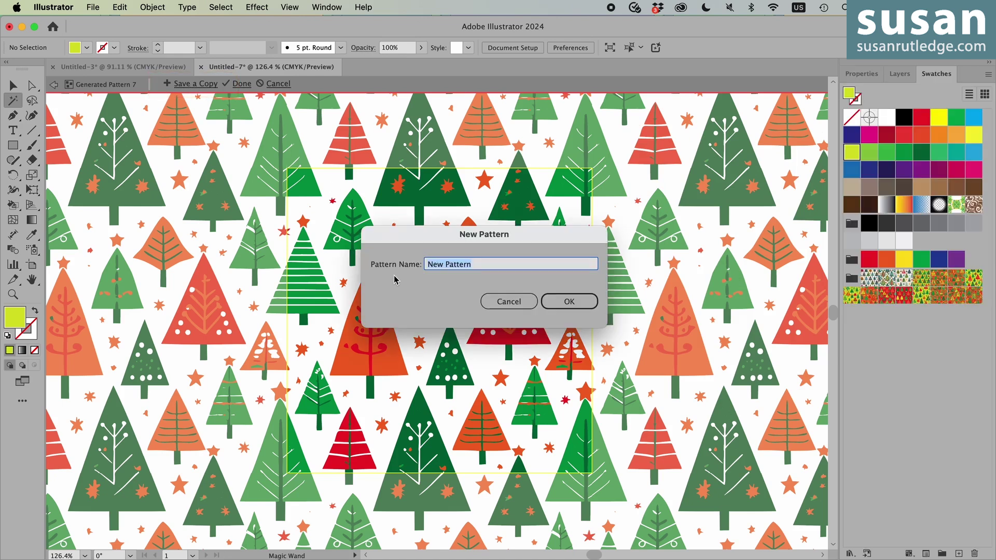
pyautogui.write('ABC trees')
pyautogui.click(570, 306)
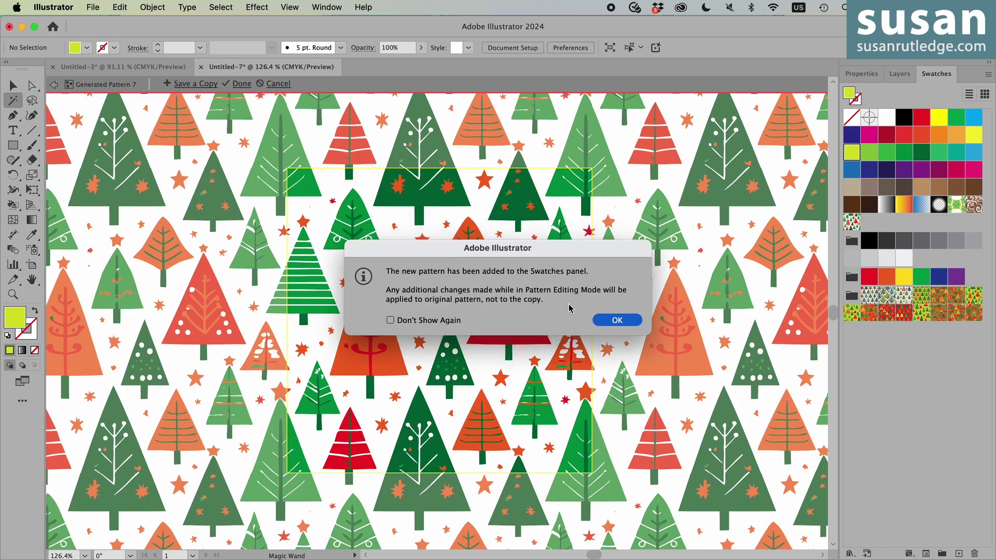
pyautogui.click(615, 320)
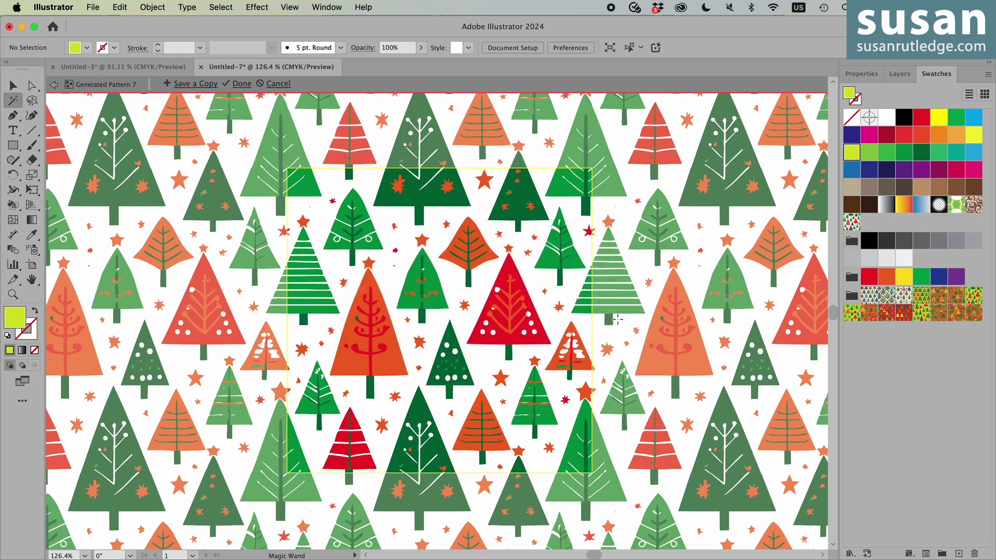
# - Return to the document, fit the artboard in view, and fill the rectangle black
pyautogui.click(54, 84)
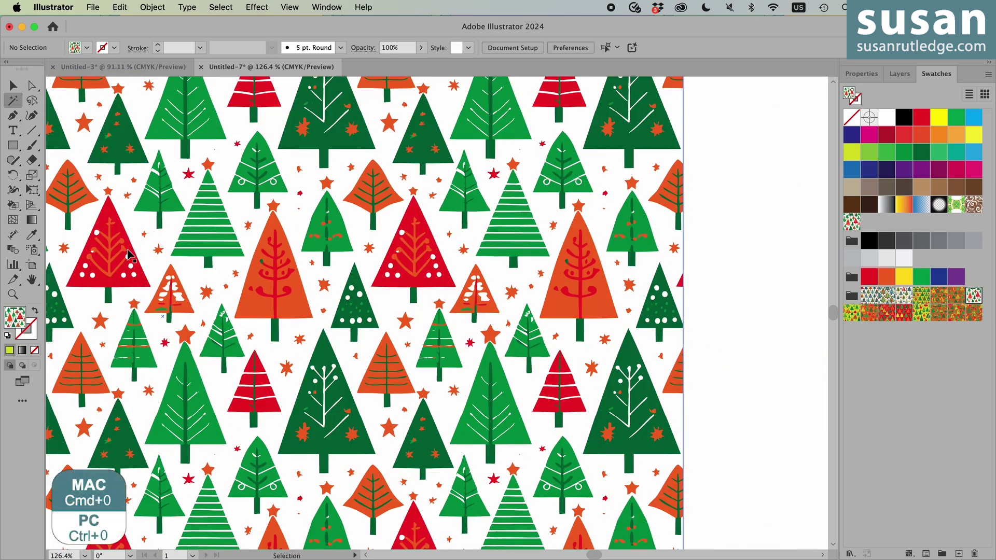
pyautogui.press('super+0')
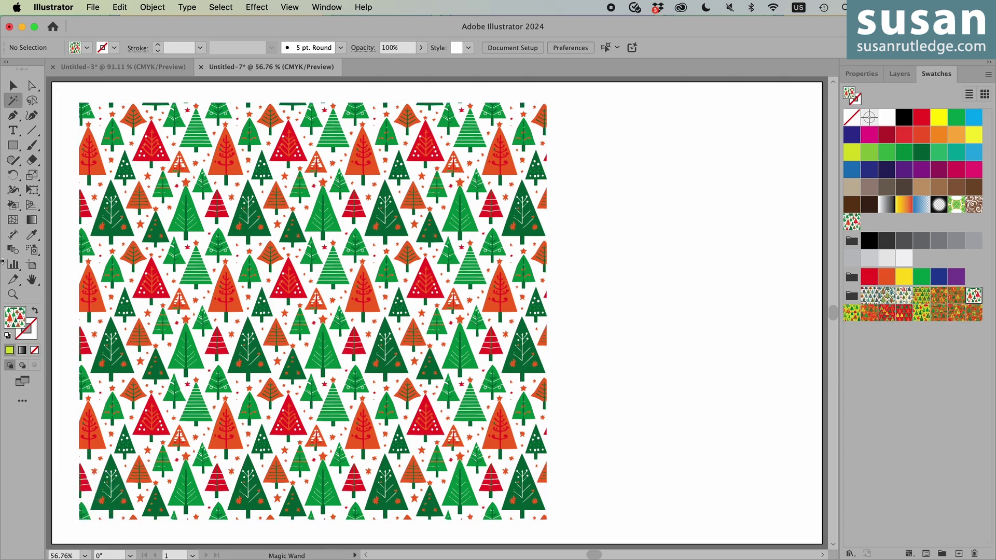
pyautogui.click(11, 85)
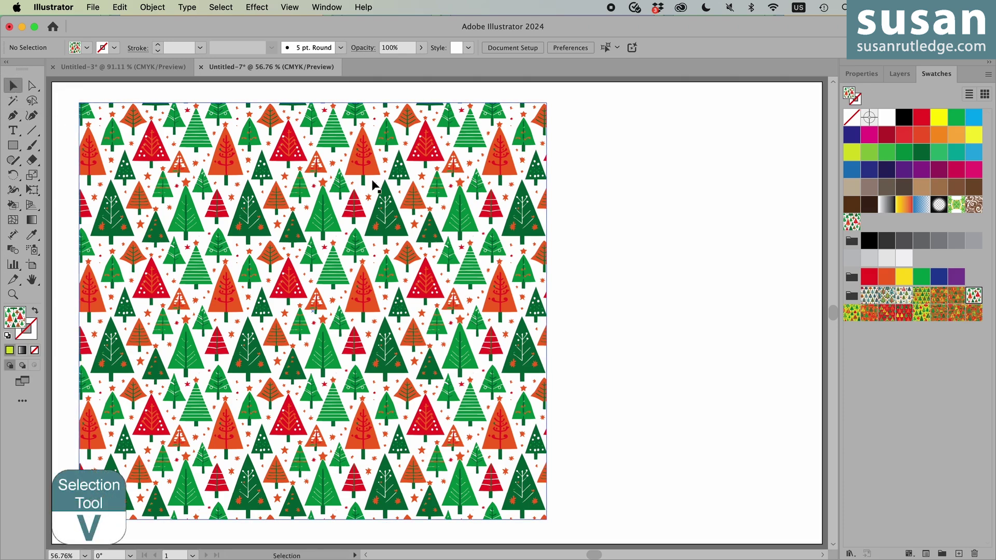
pyautogui.click(430, 332)
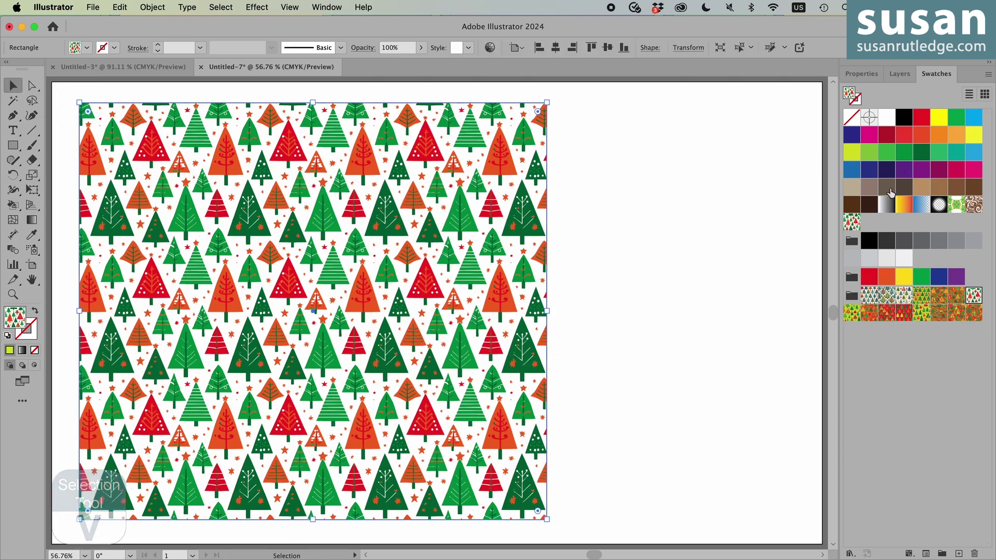
pyautogui.click(905, 119)
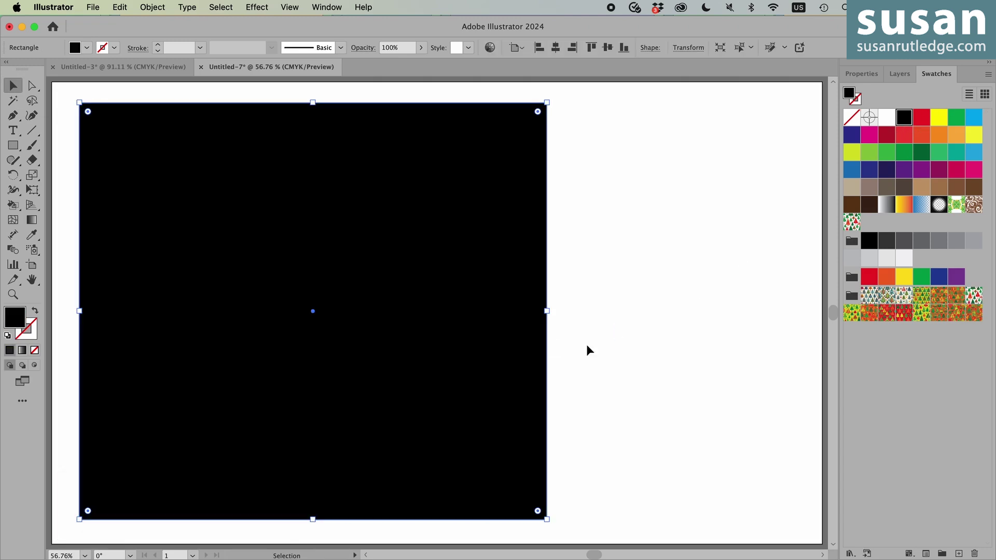
# - Paste a copy in place on top and fill it with the ABC trees swatch
pyautogui.press('super+c')
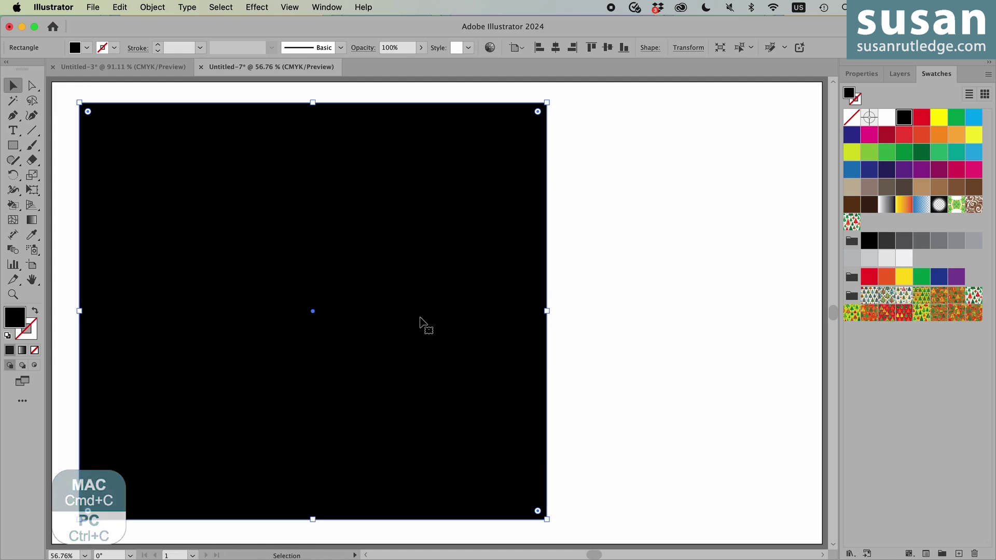
pyautogui.press('shift+super+v')
pyautogui.press('super')
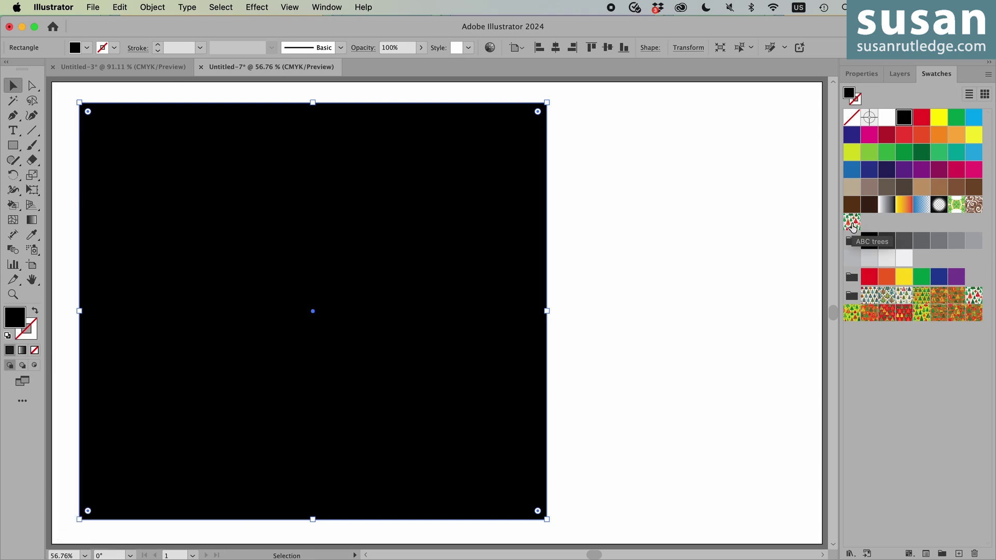
pyautogui.click(852, 223)
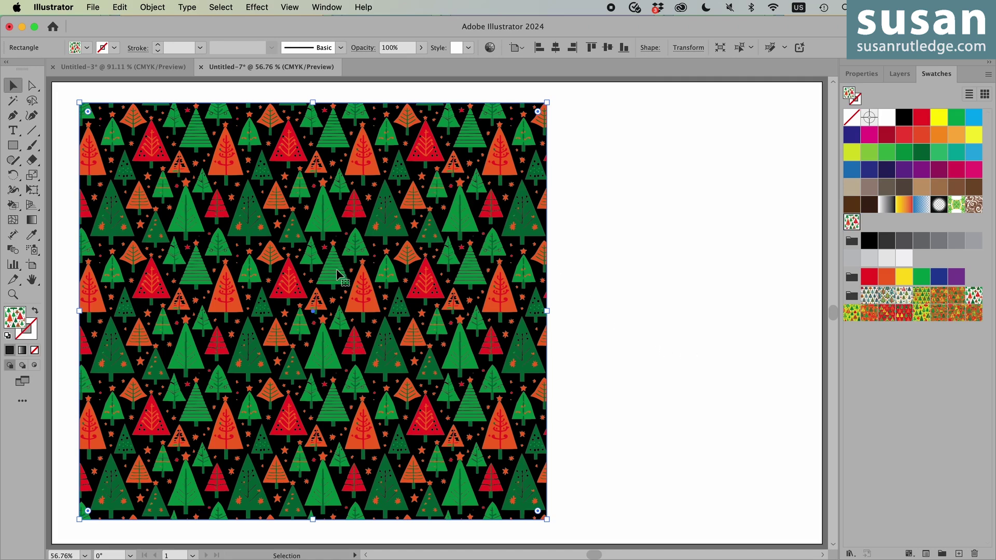
pyautogui.click(153, 7)
pyautogui.moveTo(159, 29)
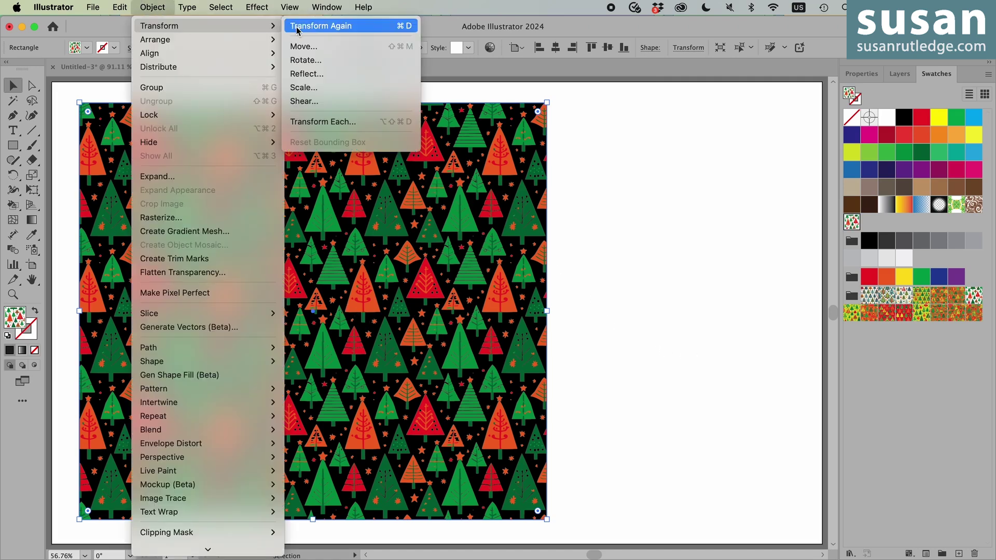
pyautogui.click(306, 89)
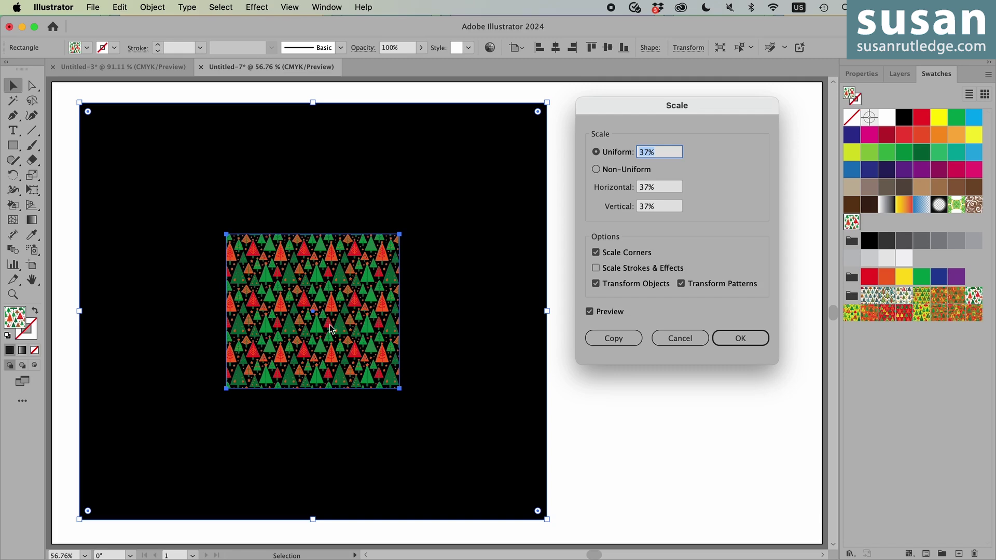
pyautogui.click(596, 283)
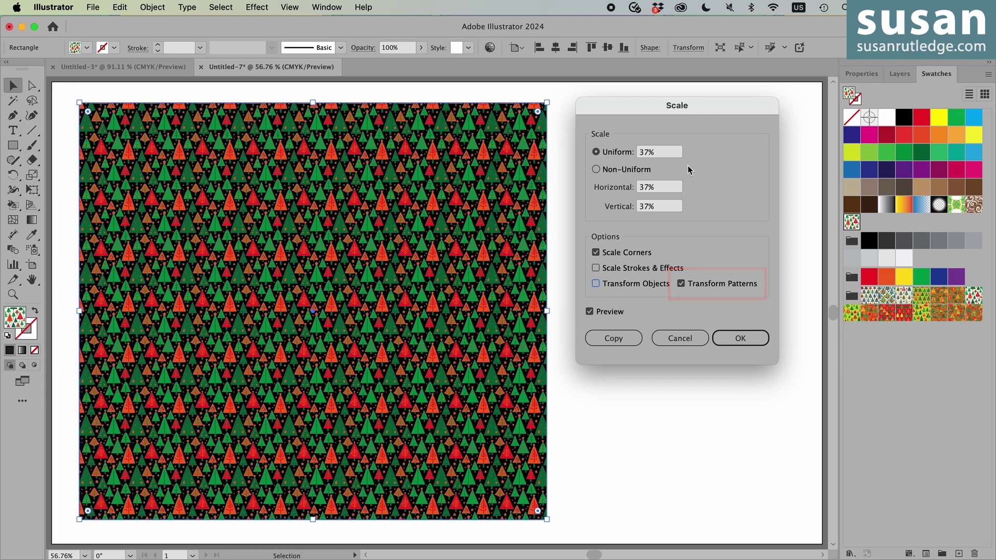
pyautogui.scroll(-10, 666, 157)
pyautogui.scroll(15, 666, 158)
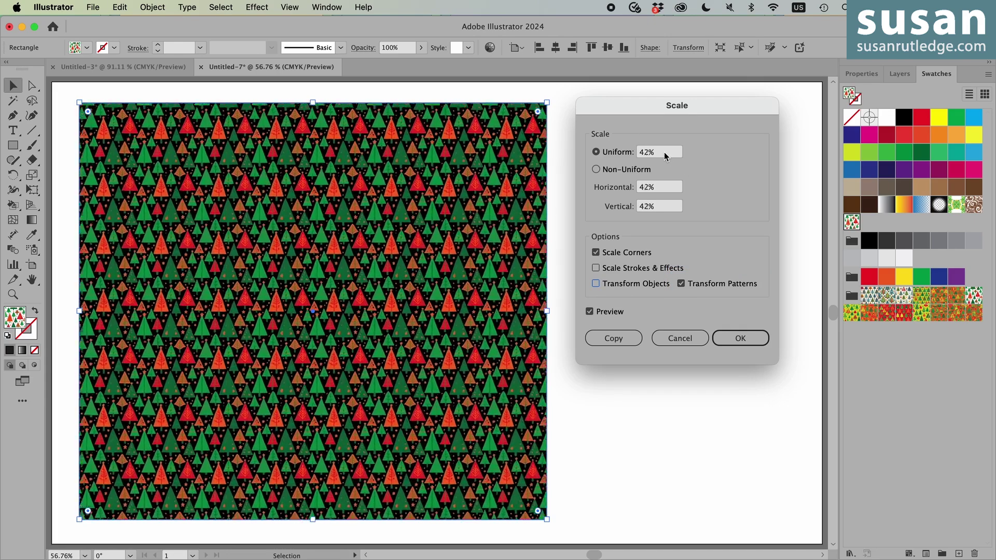
pyautogui.scroll(10, 666, 157)
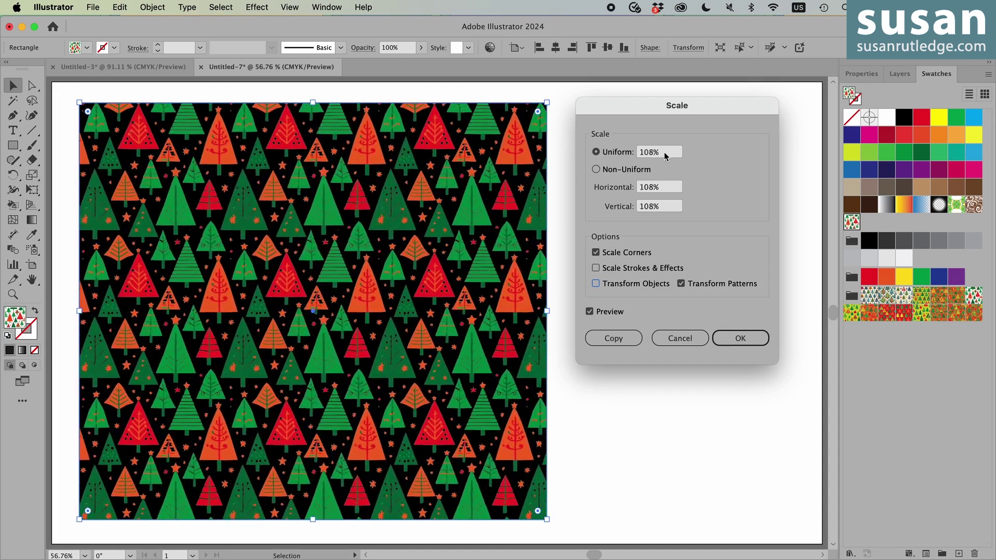
pyautogui.scroll(3, 666, 157)
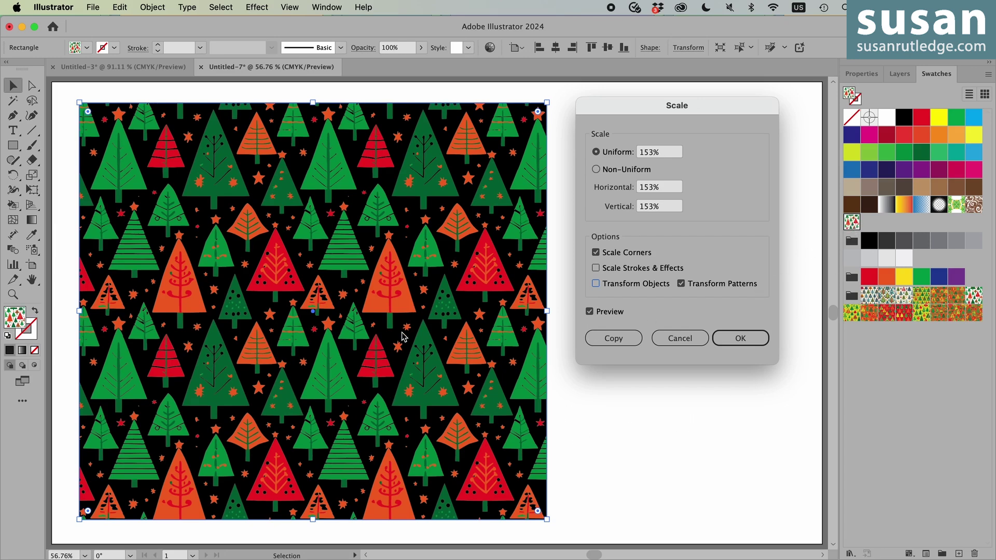
pyautogui.click(740, 338)
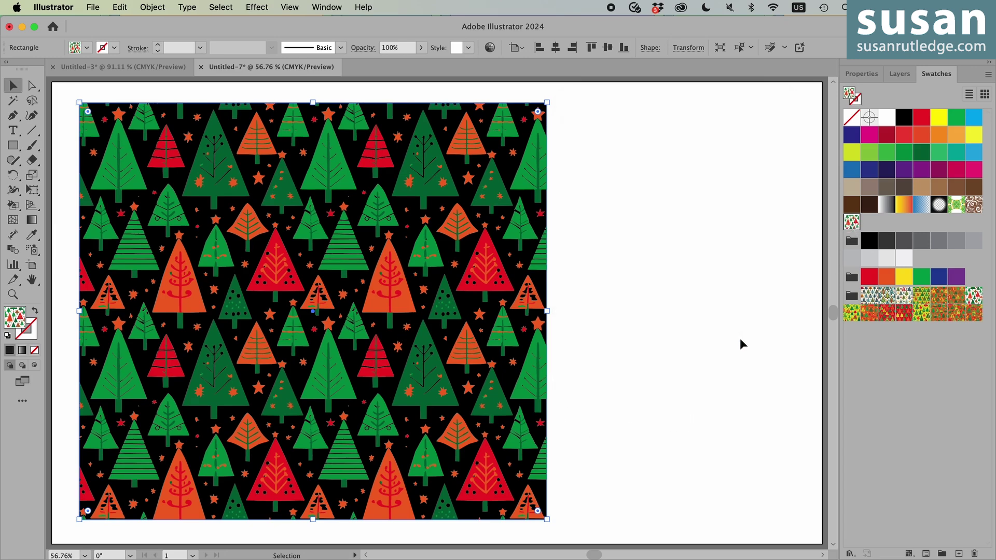
pyautogui.click(851, 222)
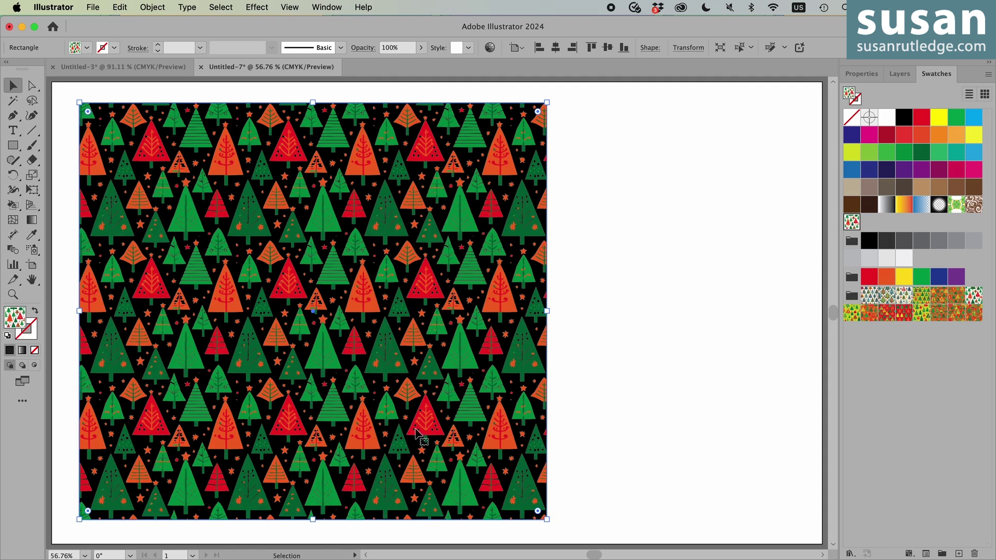
# - Replace 'Christmas' with 'forest' in the pattern prompt and turn off the Doodle effect
pyautogui.click(861, 74)
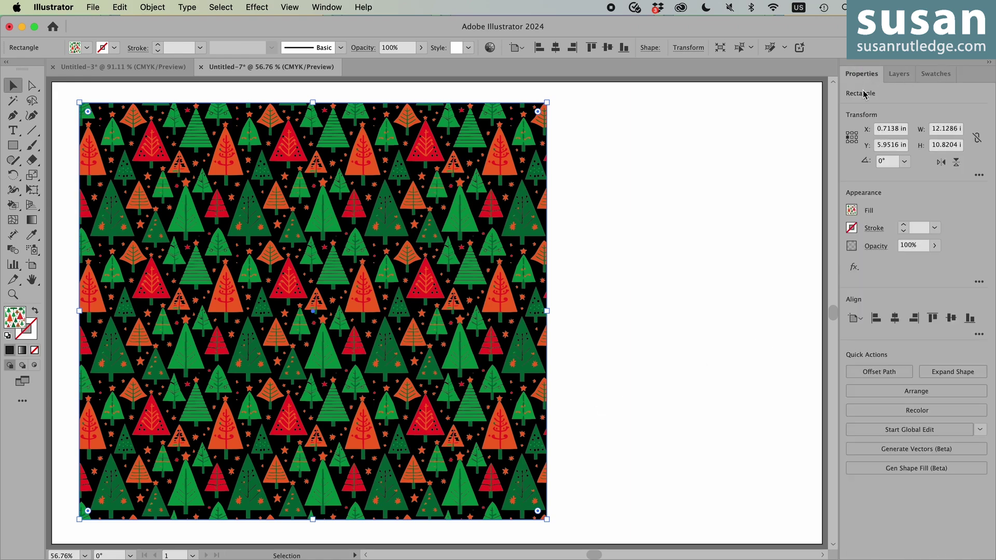
pyautogui.click(851, 210)
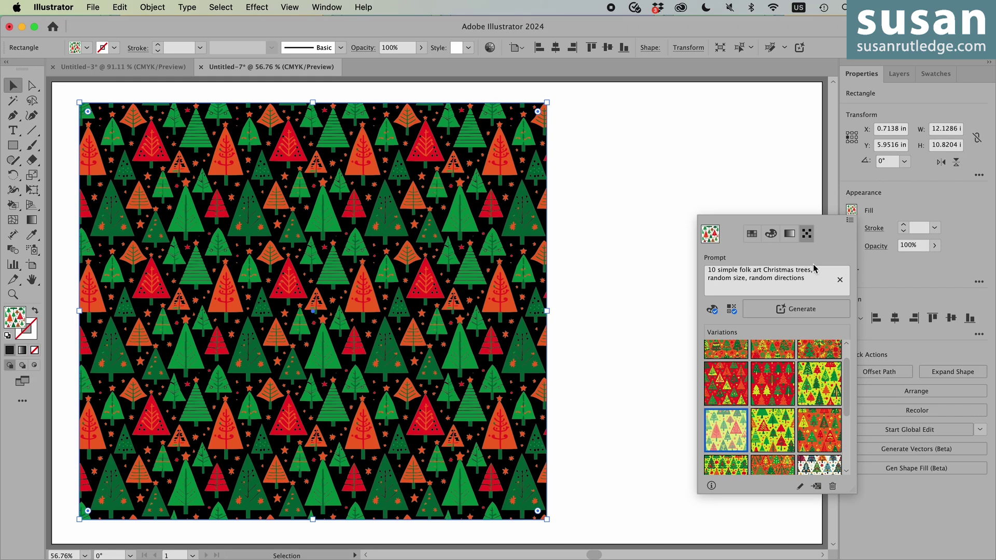
pyautogui.click(764, 271)
pyautogui.moveTo(764, 271); pyautogui.dragTo(789, 270)
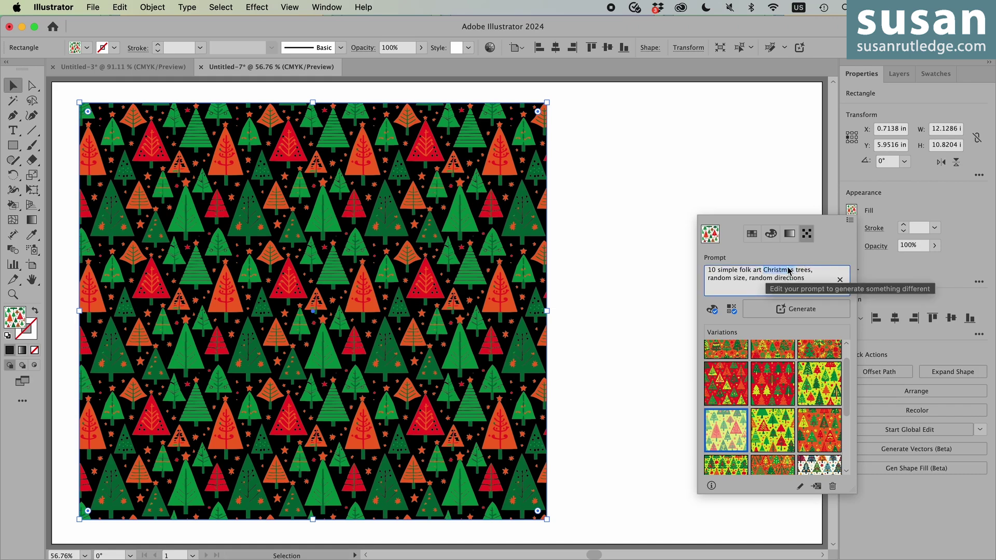
pyautogui.write('forest')
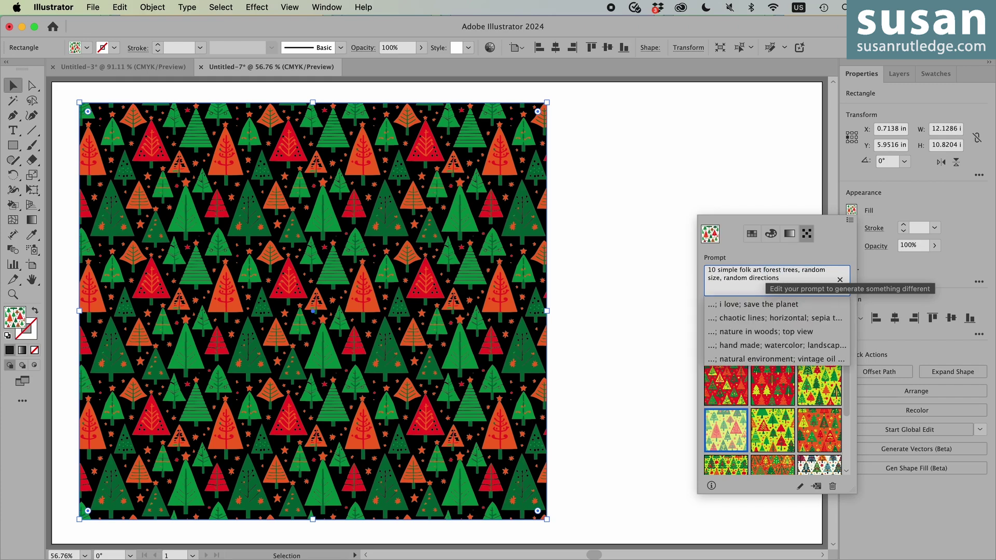
pyautogui.click(742, 259)
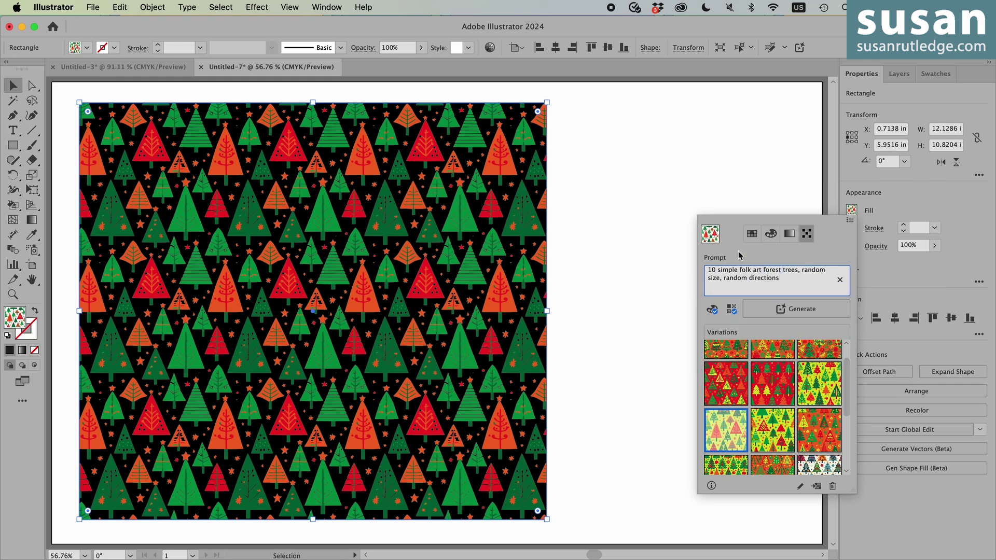
pyautogui.click(731, 311)
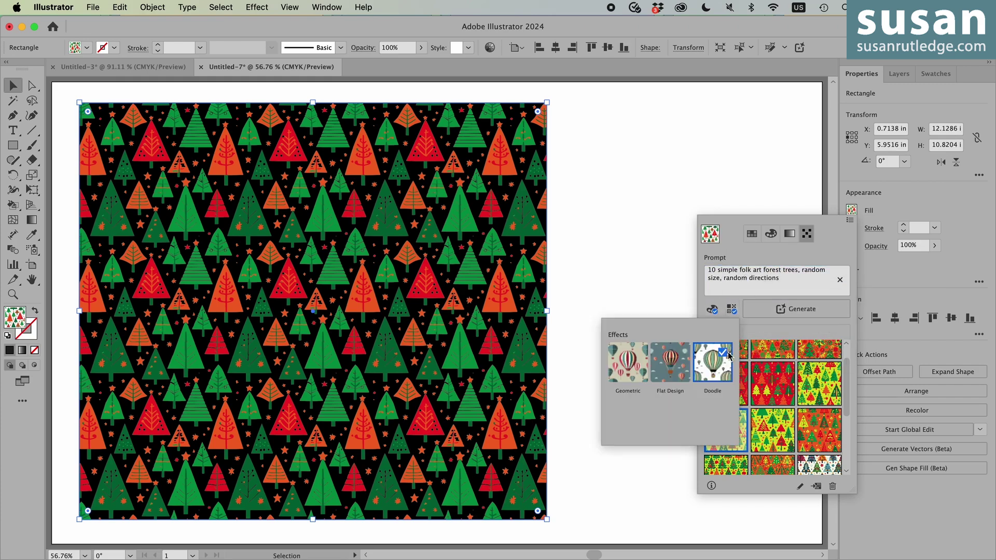
pyautogui.click(726, 357)
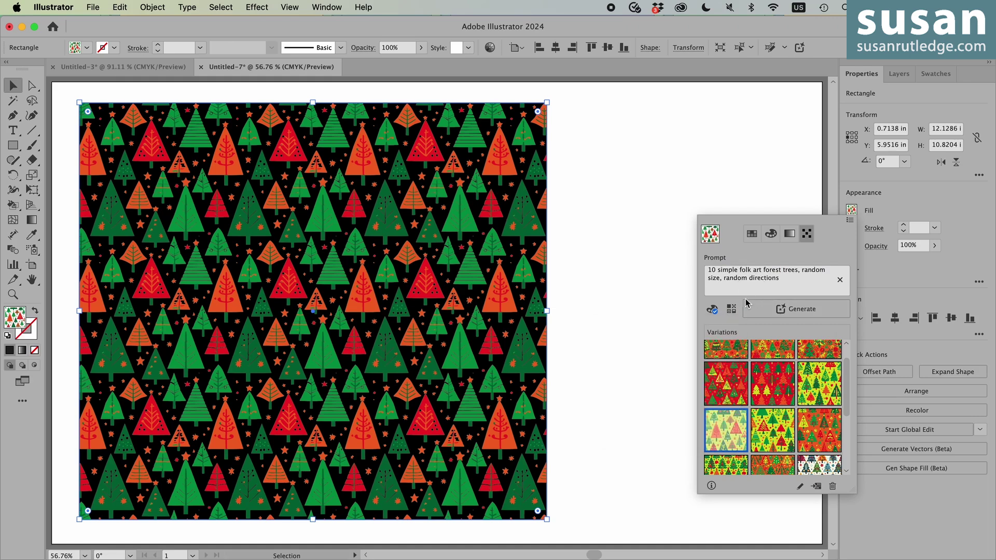
# - Set all five specified colours (red, orange, two greens, yellow) to None
pyautogui.click(712, 309)
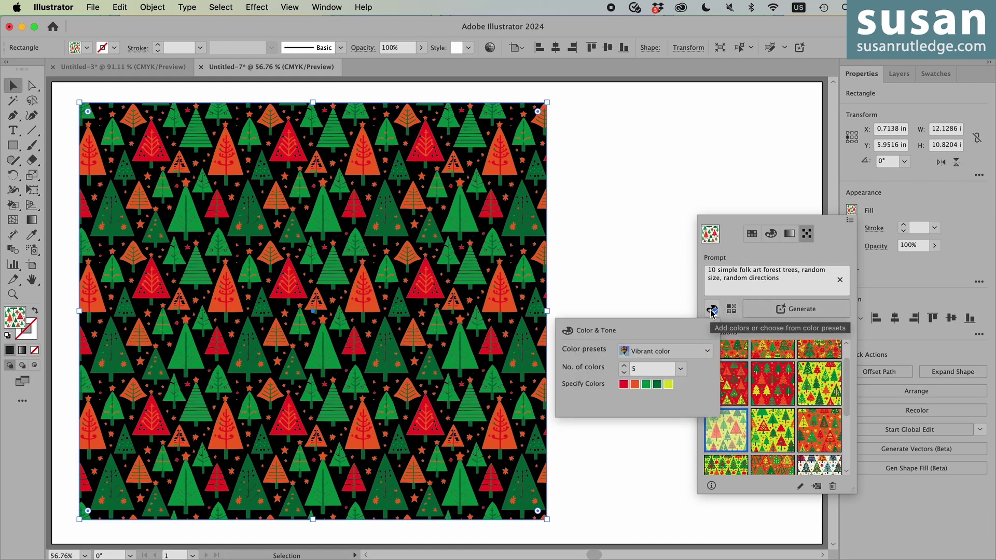
pyautogui.click(623, 384)
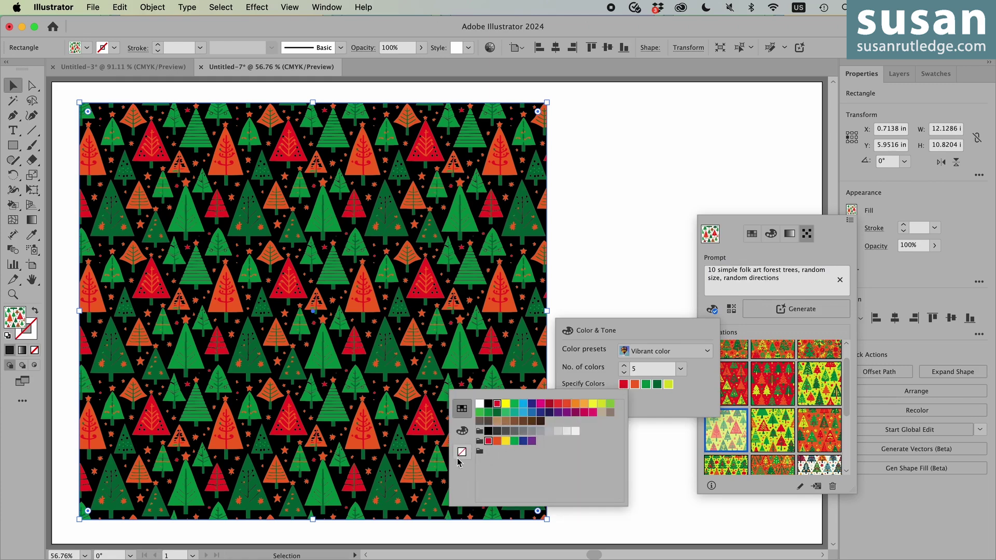
pyautogui.click(462, 451)
pyautogui.click(623, 384)
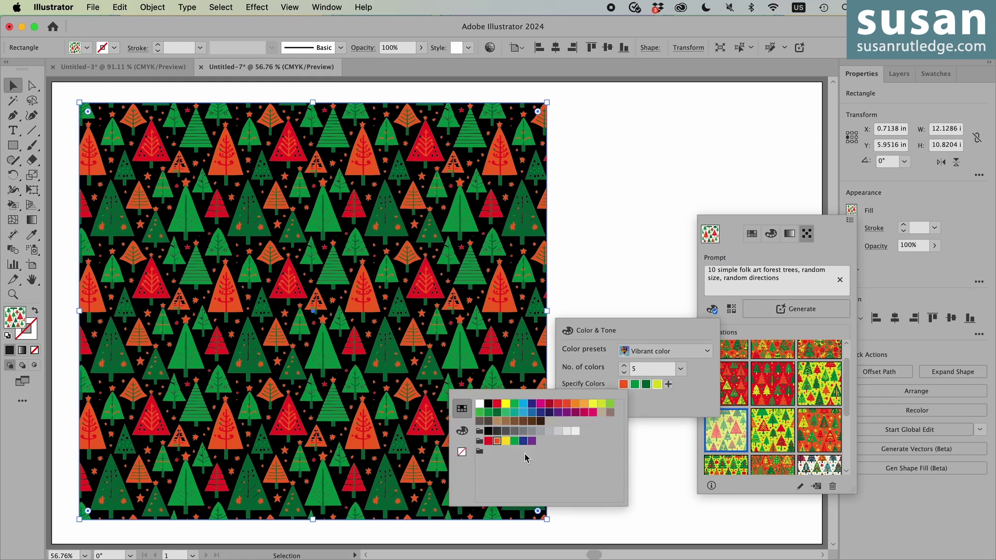
pyautogui.click(462, 453)
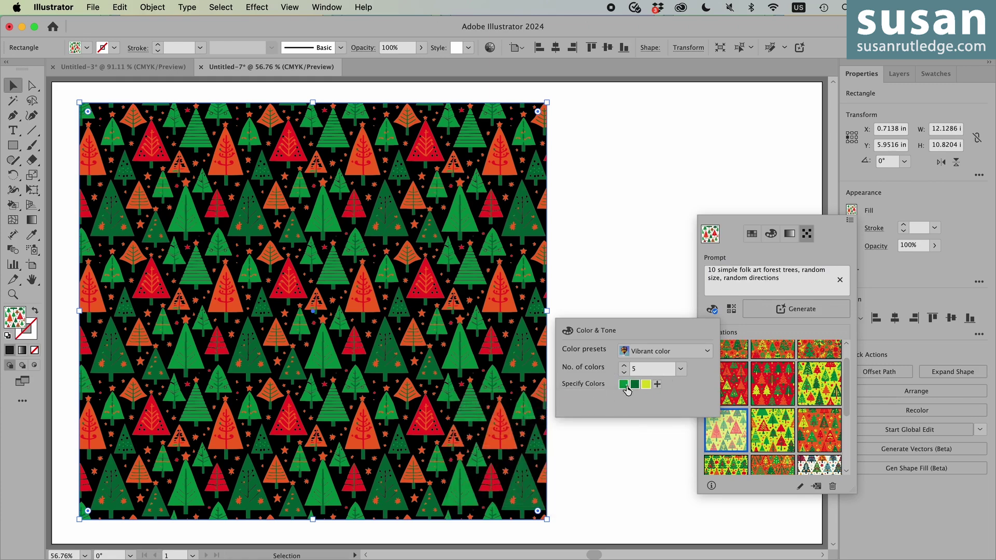
pyautogui.click(624, 384)
pyautogui.click(462, 452)
pyautogui.click(623, 384)
pyautogui.click(462, 452)
pyautogui.click(623, 385)
pyautogui.click(461, 452)
# - Choose the Warm tone colour preset and generate new pattern variations
pyautogui.click(709, 352)
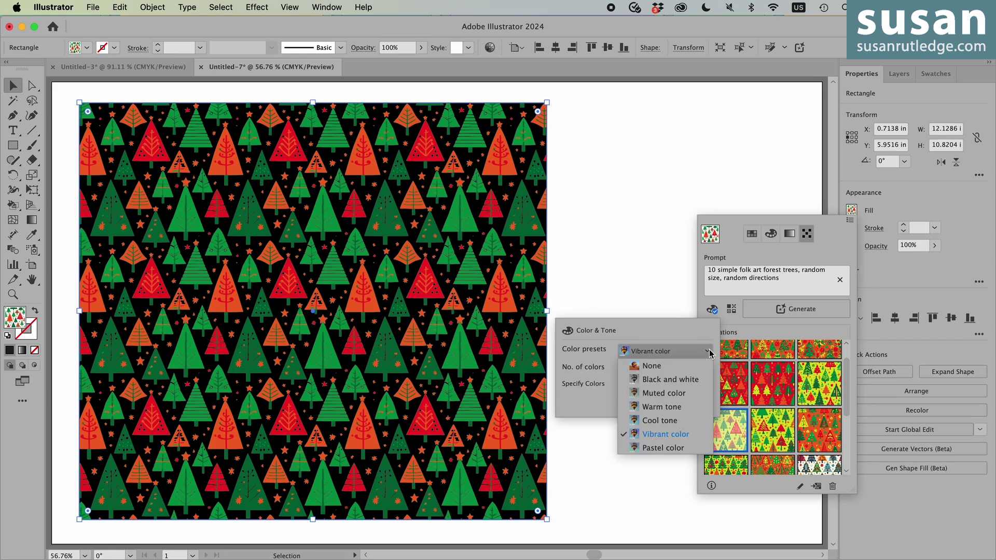
pyautogui.click(676, 409)
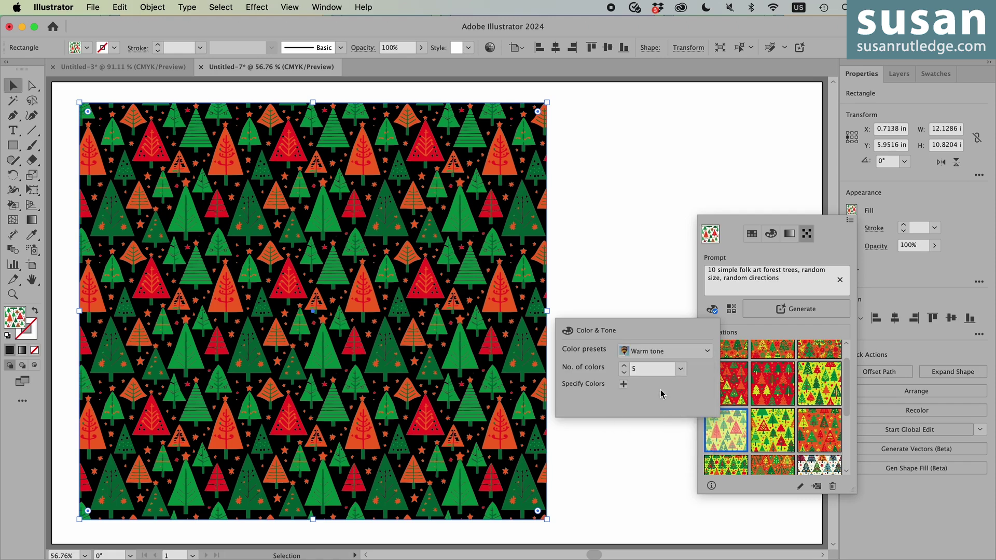
pyautogui.click(810, 311)
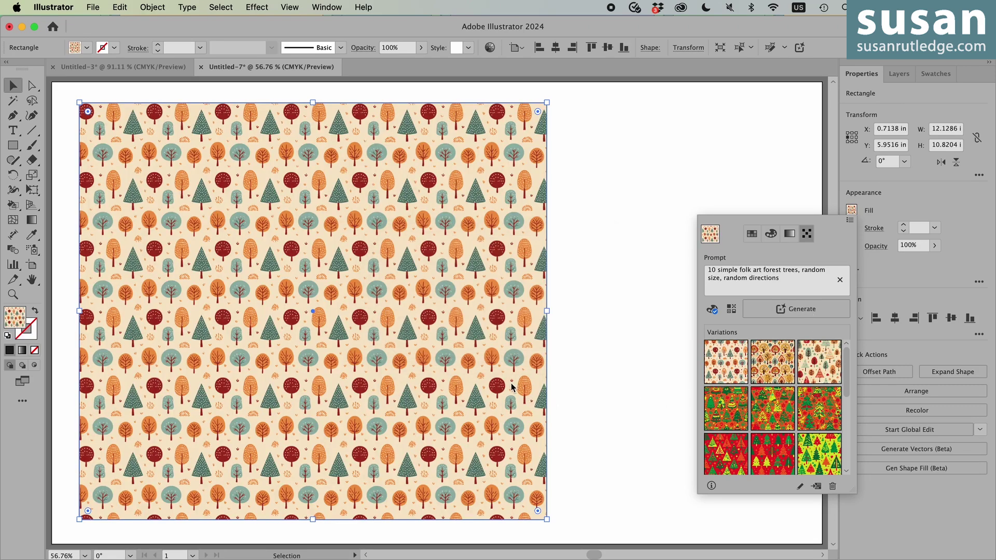
# - Preview the second and third Warm tone variations, then apply the first: red, orange, teal trees on cream
pyautogui.click(776, 363)
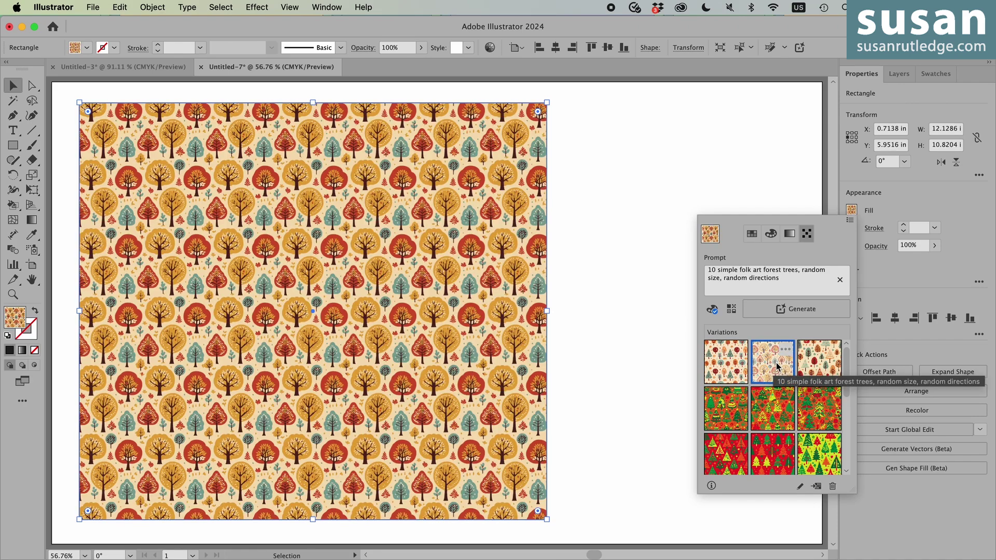
pyautogui.click(818, 362)
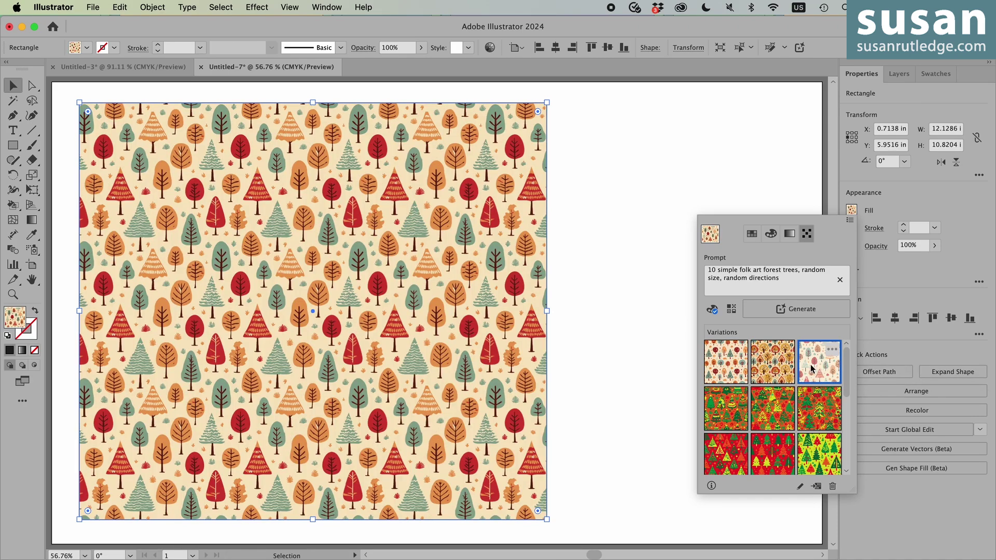
pyautogui.click(729, 371)
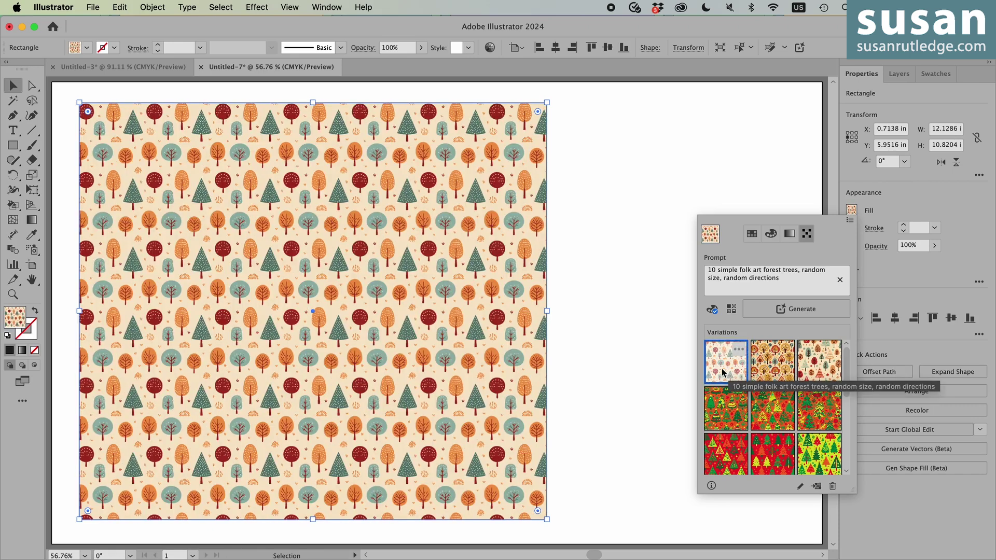
# - Change the prompt subject to 'Scandanavian cottages', generate, and apply the third cottage variation
pyautogui.click(764, 272)
pyautogui.click(740, 273)
pyautogui.moveTo(740, 273); pyautogui.dragTo(794, 271)
pyautogui.write('Scanda')
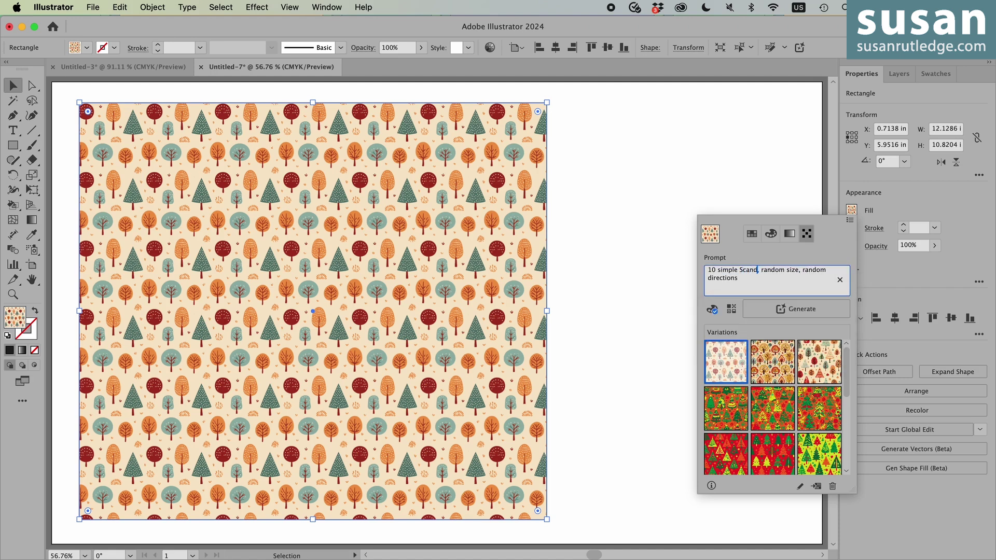
pyautogui.write('navian cottages')
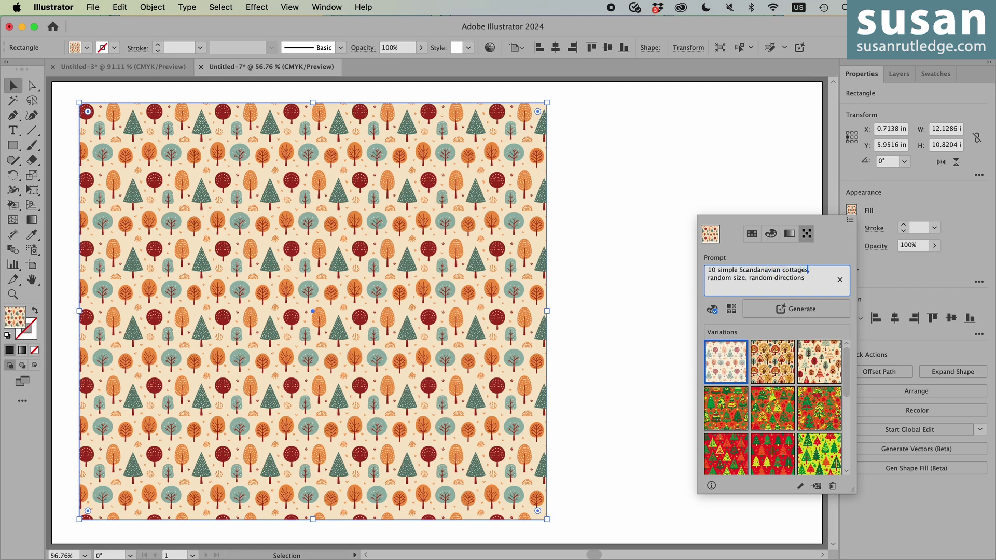
pyautogui.press('Return')
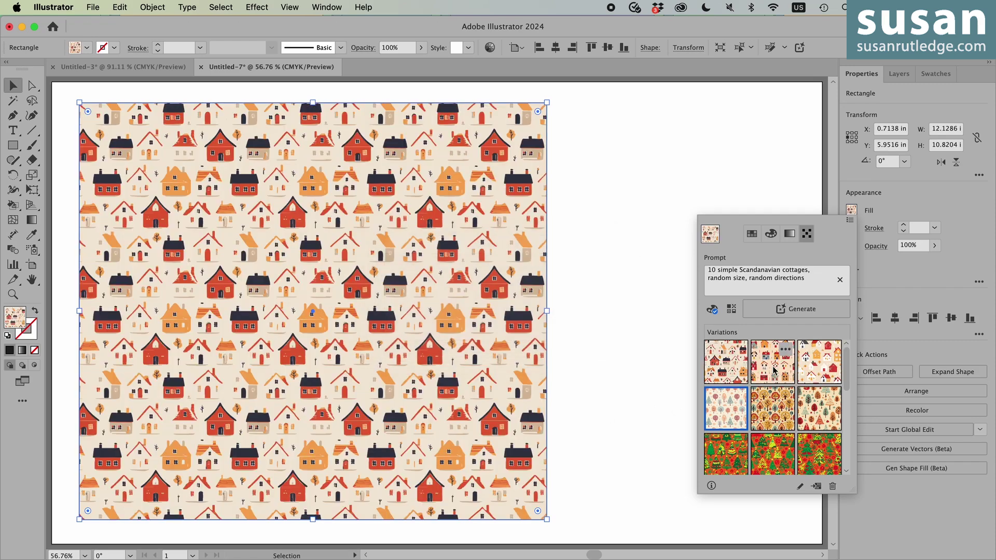
pyautogui.click(769, 366)
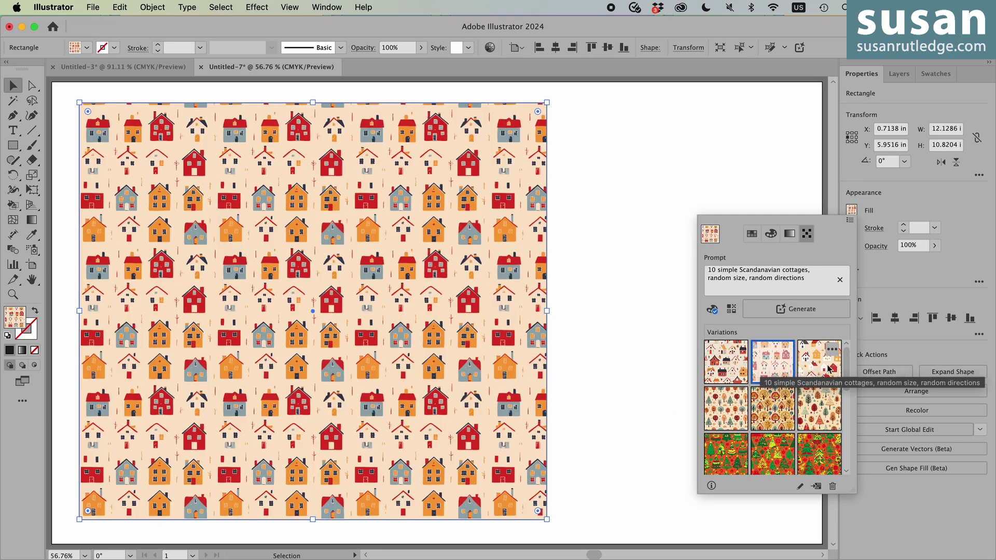
pyautogui.click(815, 362)
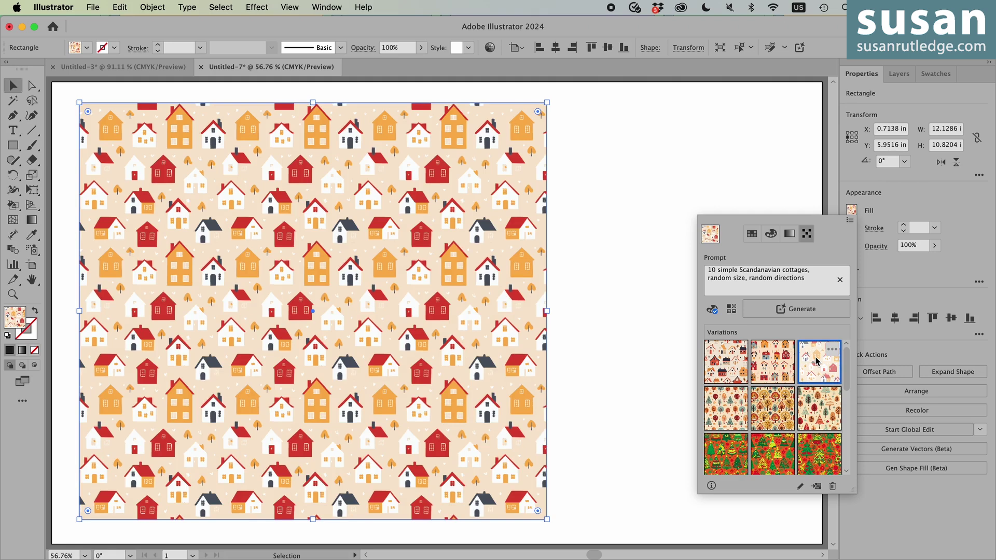
# - Replace 'cottages' with 'flowers and leaves' in the pattern prompt
pyautogui.click(792, 266)
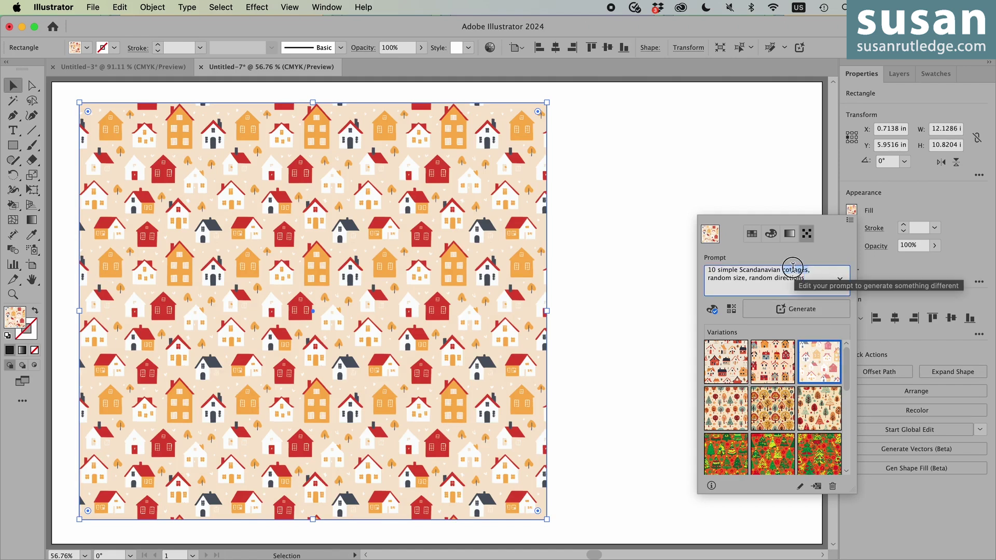
pyautogui.doubleClick(793, 267)
pyautogui.write('flowers and leaves')
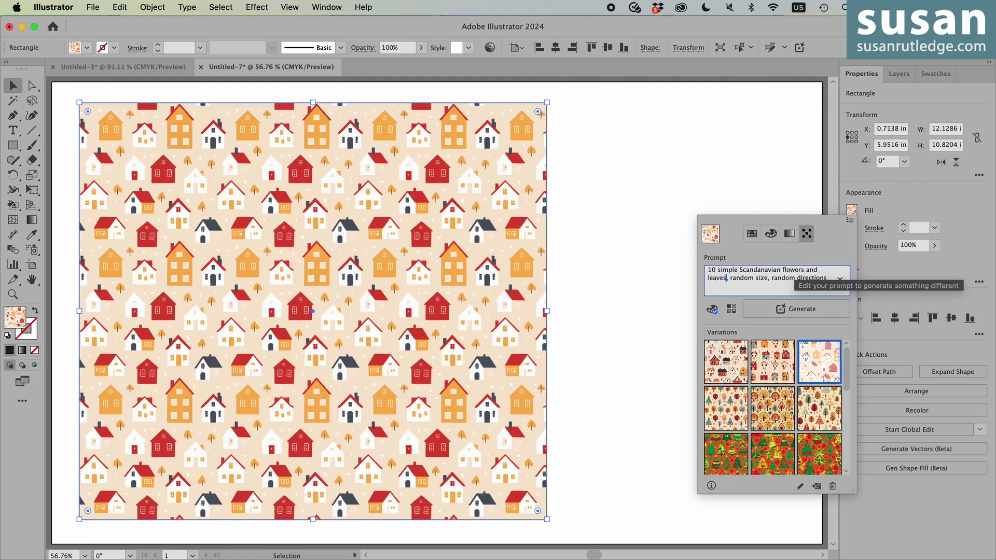
# - Switch to the Vibrant color preset, generate, and apply the third flower variation
pyautogui.click(712, 309)
pyautogui.click(705, 353)
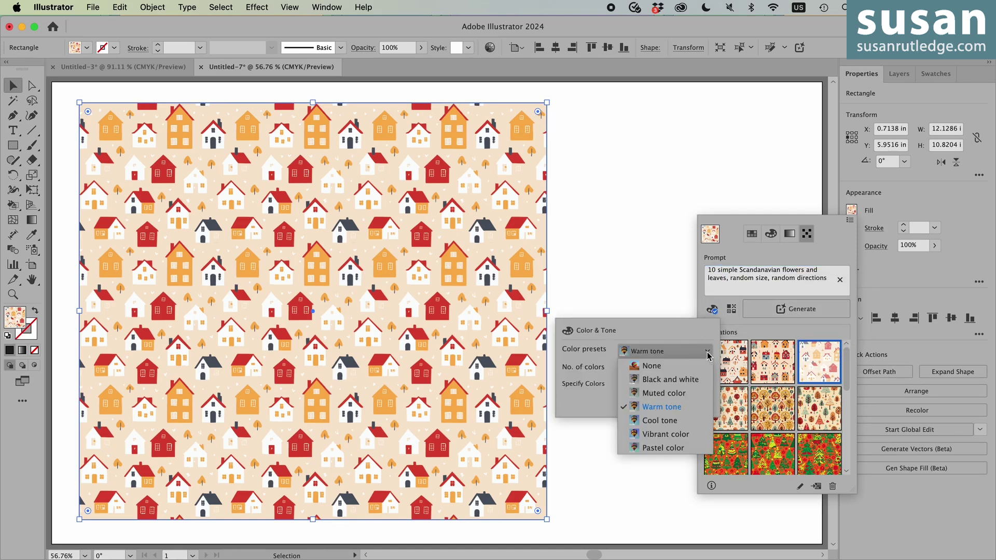
pyautogui.click(675, 438)
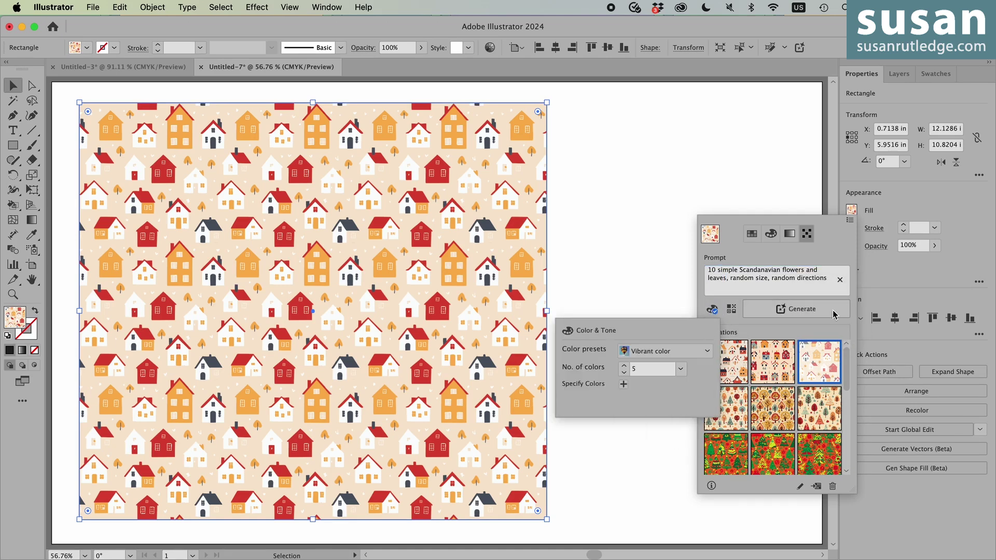
pyautogui.click(808, 312)
pyautogui.click(809, 311)
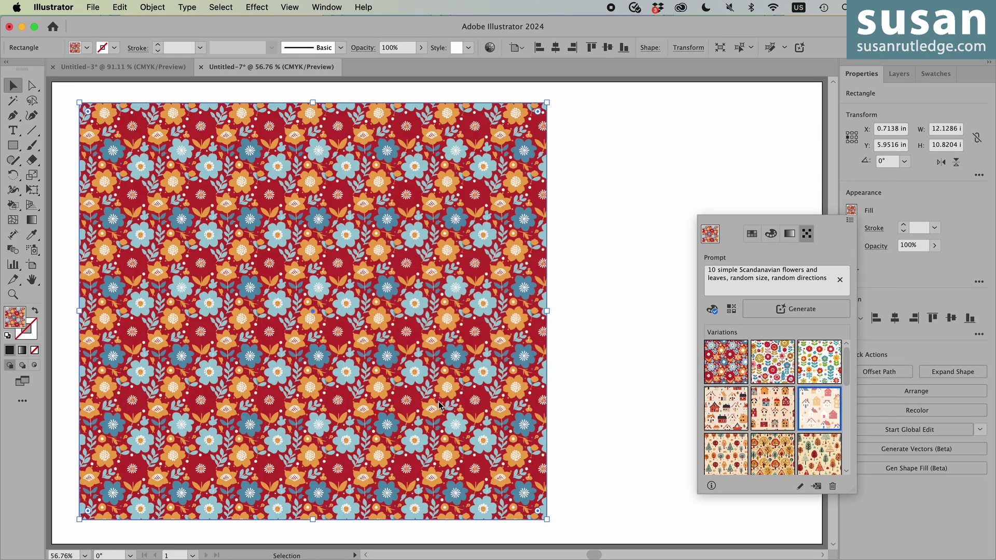
pyautogui.click(786, 363)
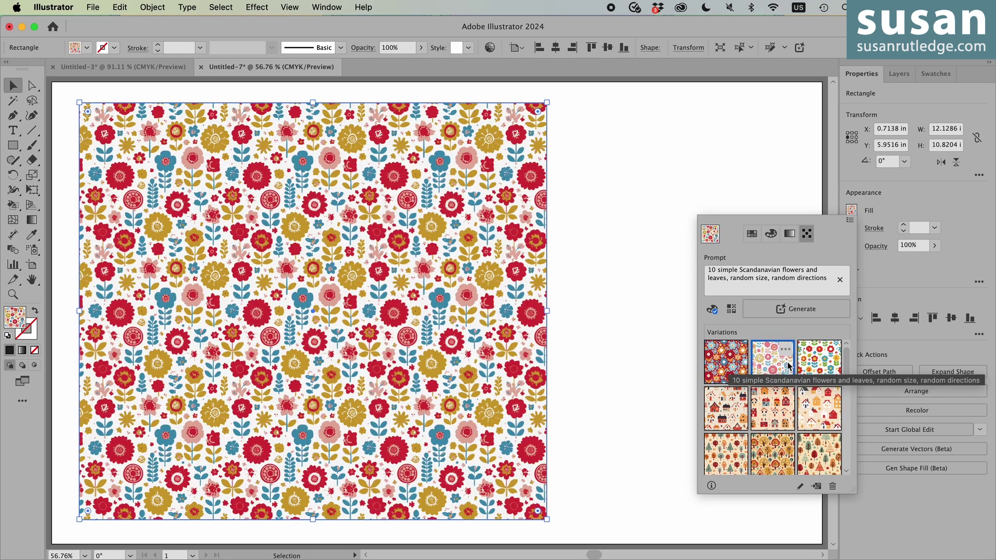
pyautogui.click(814, 354)
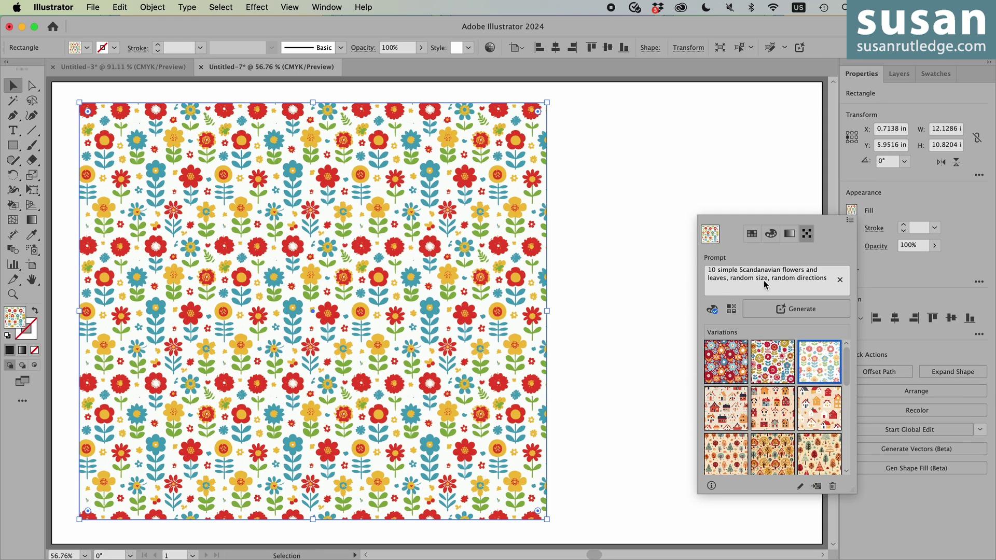
# - Choose the Black and white colour preset and specify white and black as colours
pyautogui.click(710, 309)
pyautogui.click(695, 351)
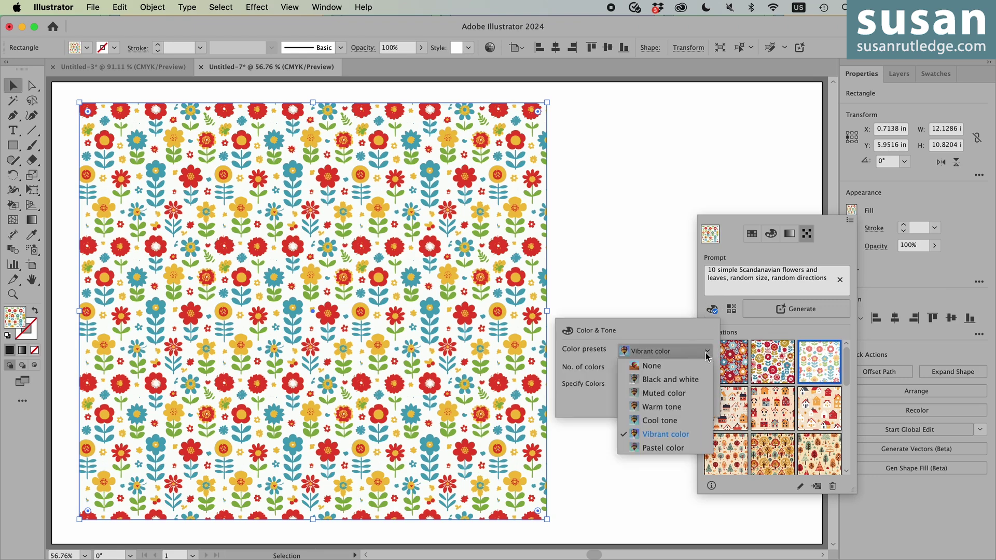
pyautogui.click(687, 380)
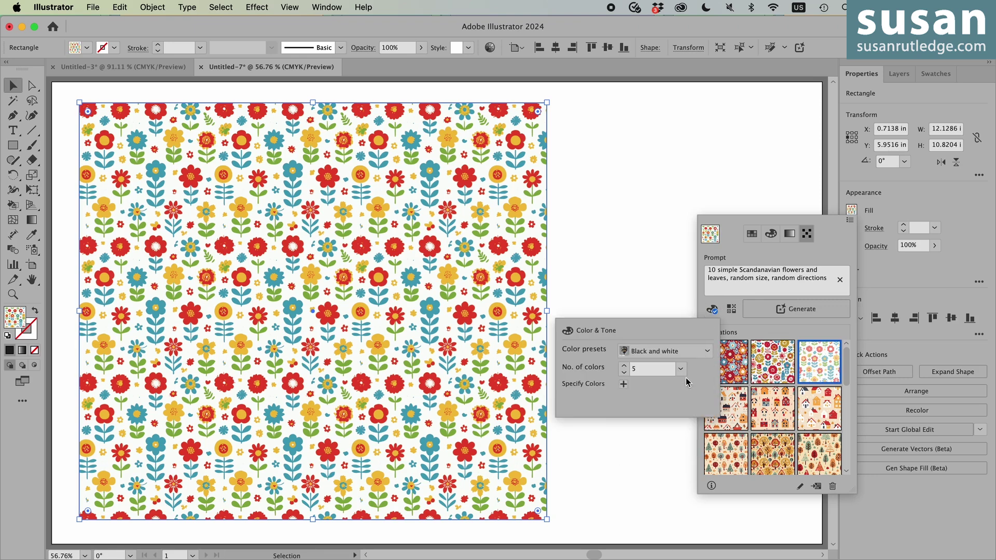
pyautogui.click(623, 385)
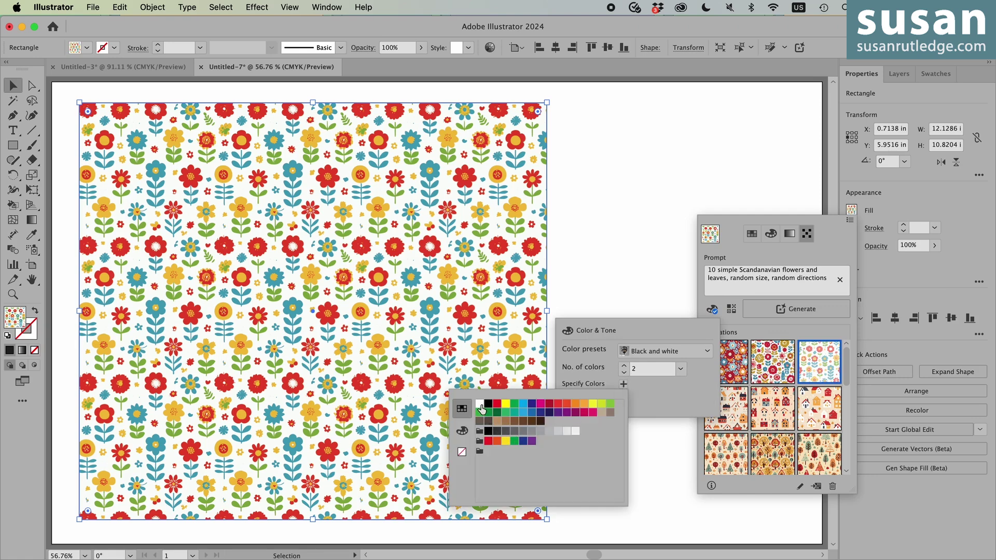
pyautogui.click(479, 404)
pyautogui.click(635, 385)
pyautogui.click(634, 384)
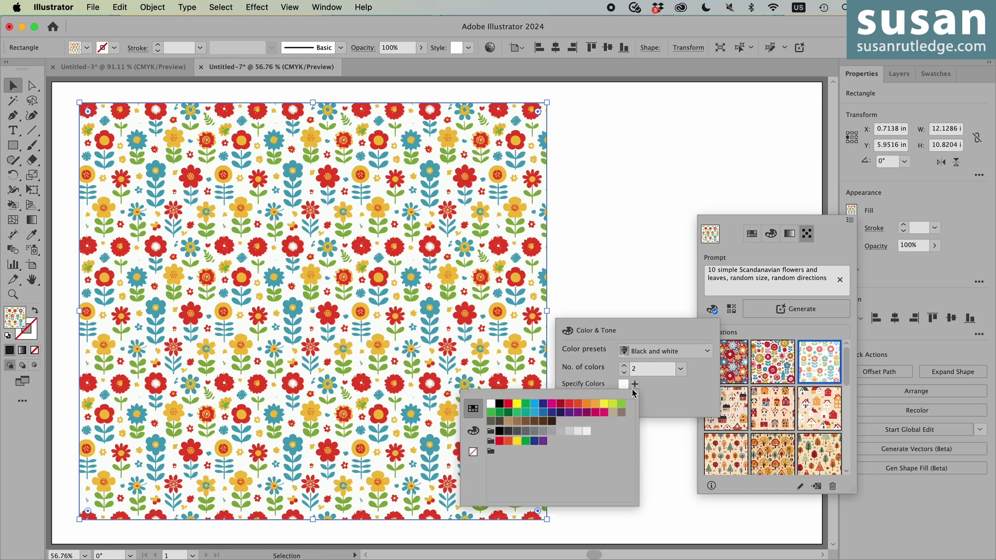
pyautogui.click(499, 415)
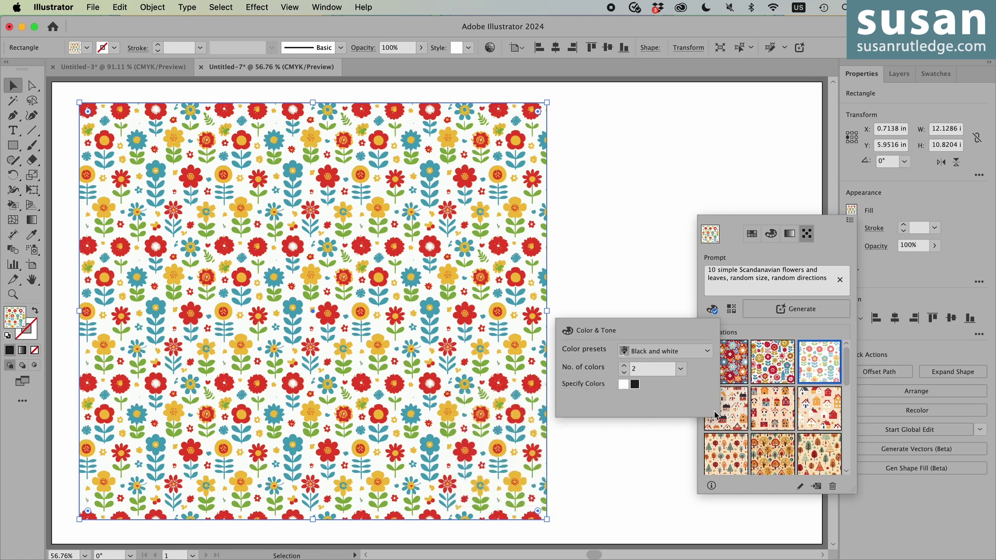
# - Apply the Doodle style effect and generate black-and-white flower variations
pyautogui.click(732, 310)
pyautogui.click(713, 361)
pyautogui.click(796, 308)
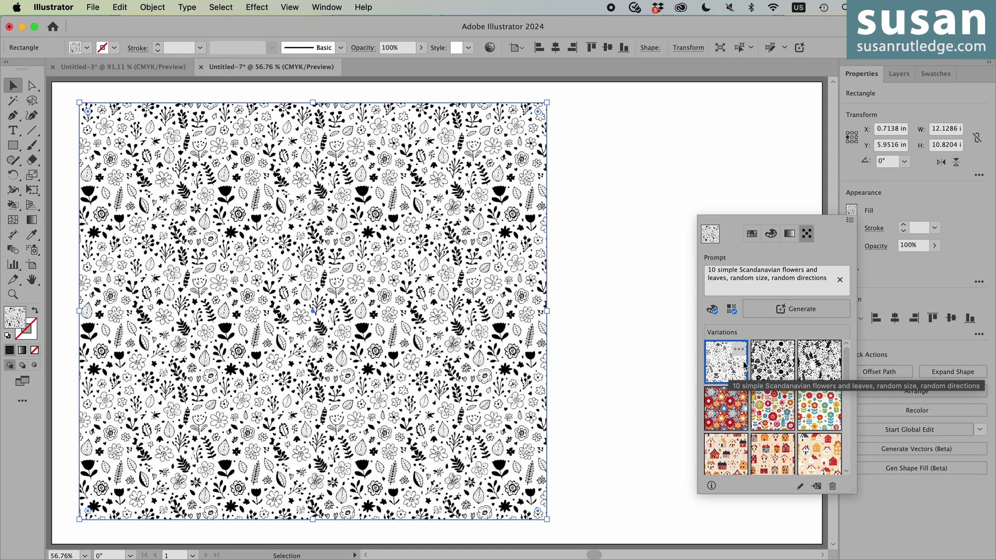
pyautogui.click(771, 363)
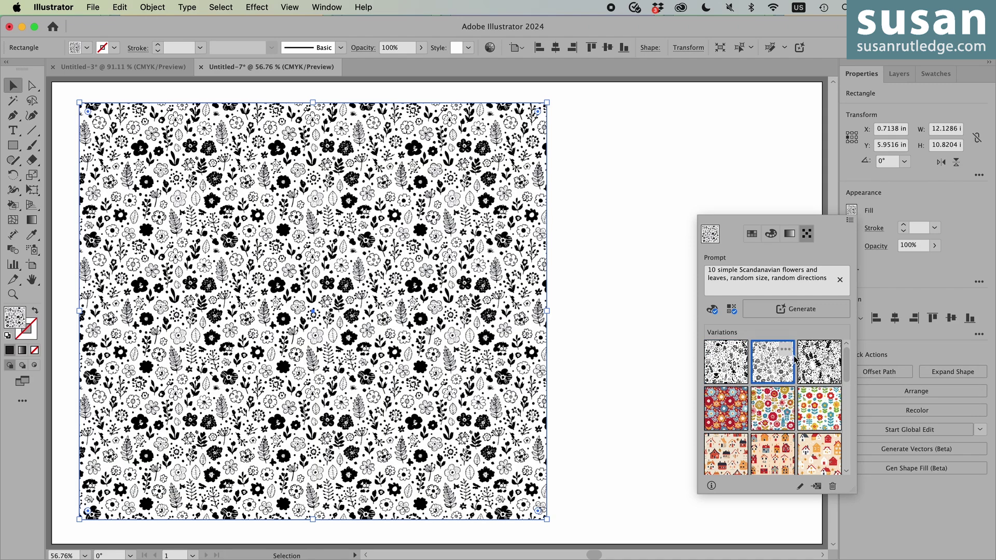
pyautogui.click(818, 373)
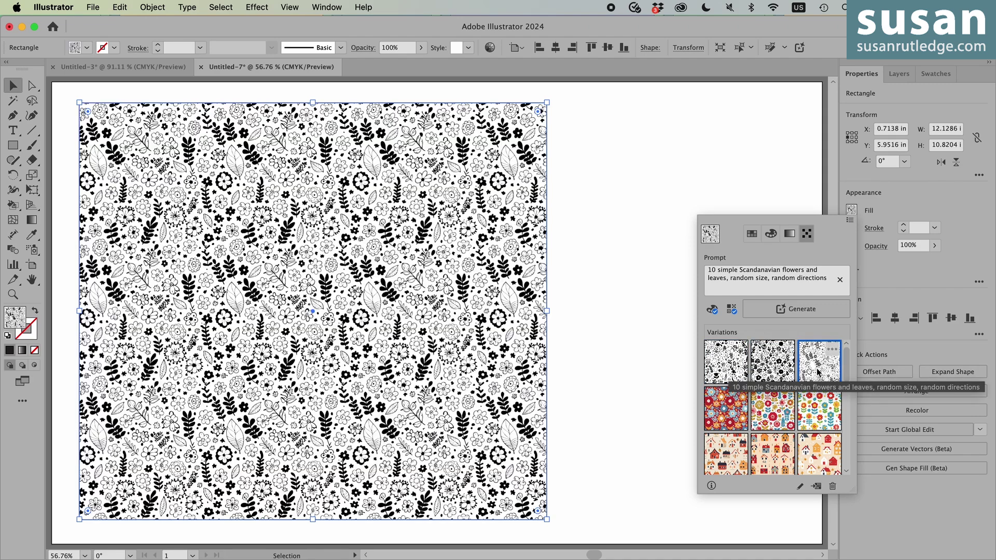
pyautogui.click(732, 373)
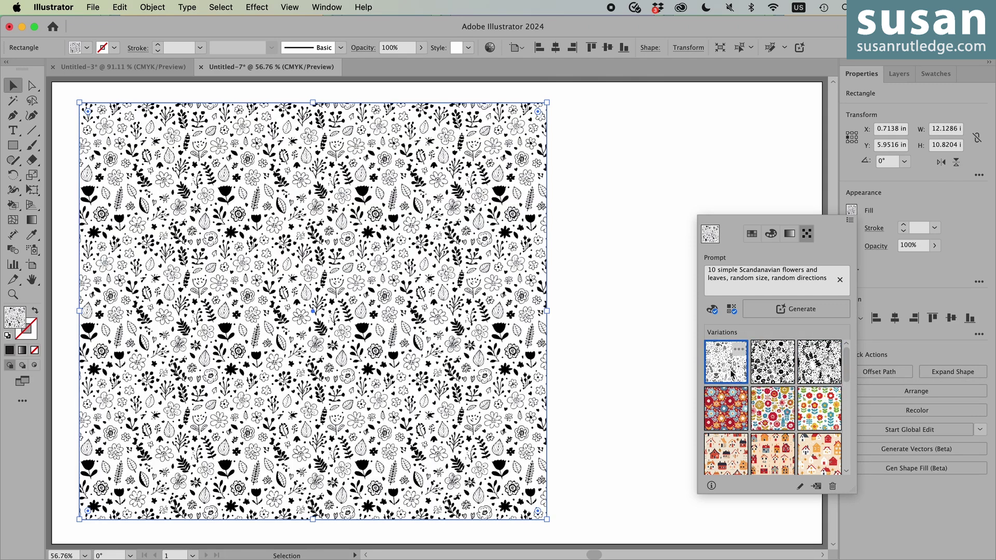